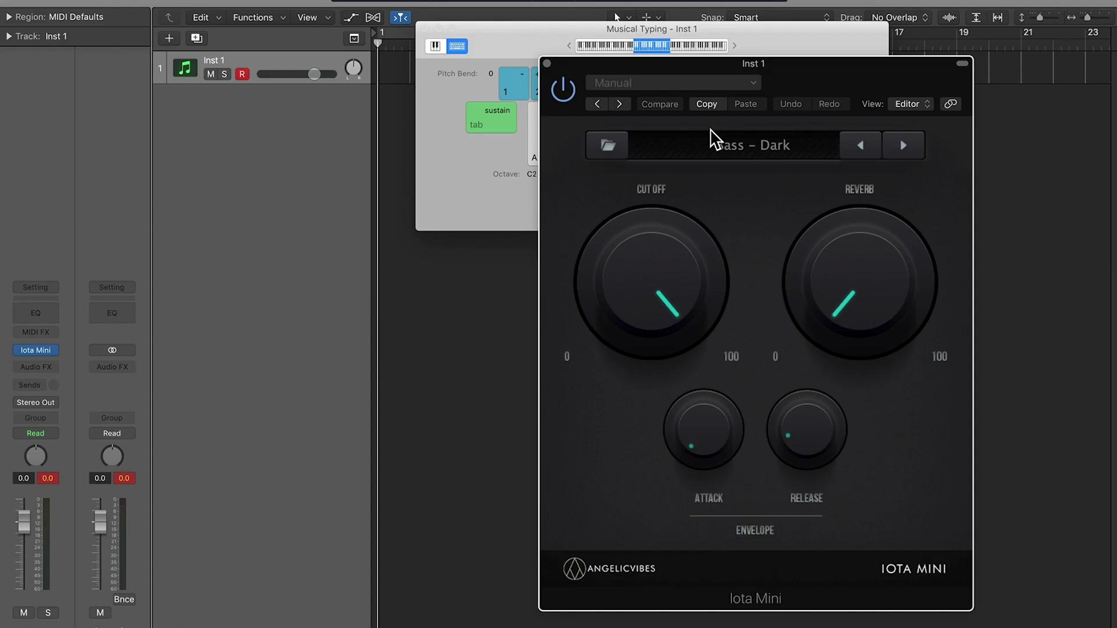
- Stop recording, move the recorded Inst 1 pad region to start at bar 1, and open it in the Piano Roll
drag(842, 80, 911, 62)
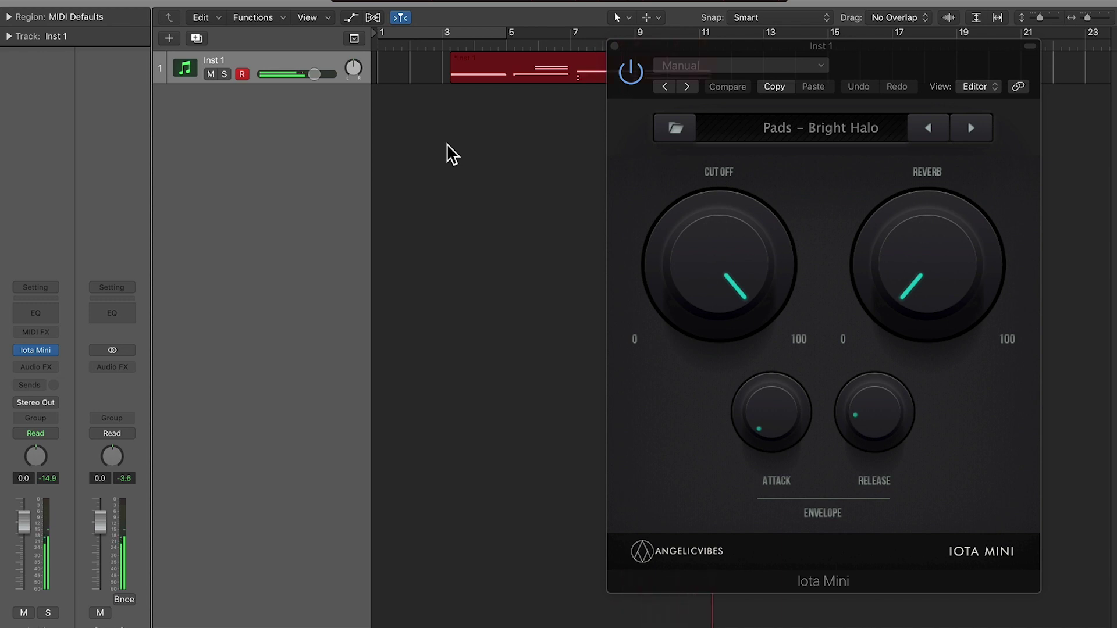
click(615, 46)
key(space)
drag(659, 72, 551, 69)
double_click(549, 67)
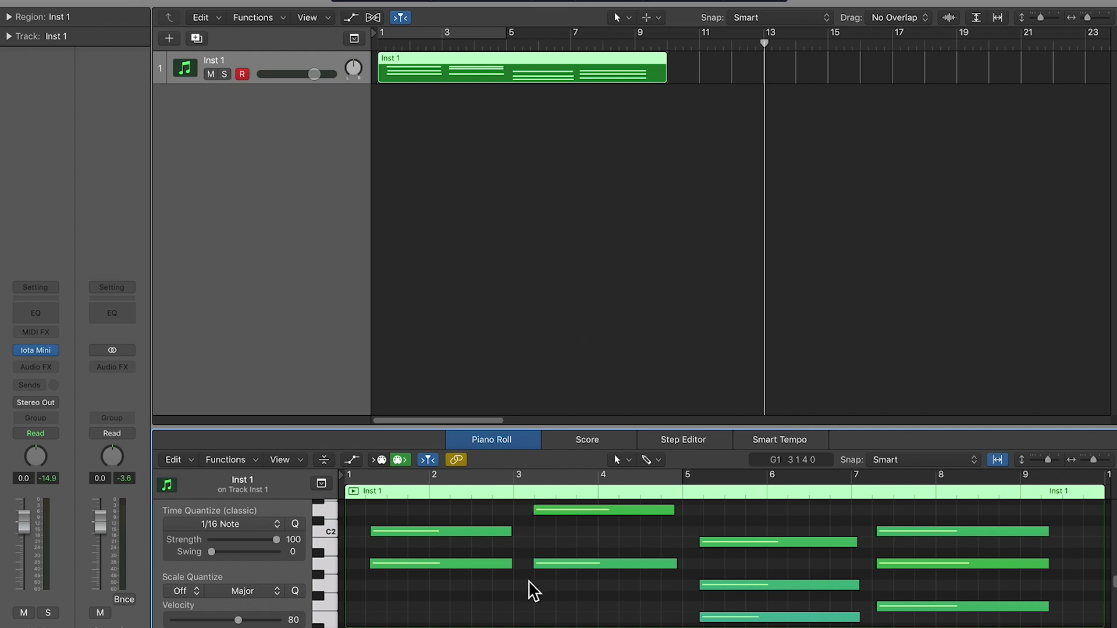
- Quantize all Inst 1 notes to 1/16 and move the first chord to the start of bar 1
key(super+a)
key(q)
scroll(525, 587, up, 2)
drag(525, 608, 457, 513)
drag(460, 522, 433, 519)
key(space)
key(space)
- Align the second, third and fourth Inst 1 chords to the starts of bars 3, 5 and 7
drag(619, 612, 569, 505)
drag(576, 523, 554, 523)
scroll(640, 547, down, 3)
drag(700, 511, 727, 608)
drag(866, 610, 881, 521)
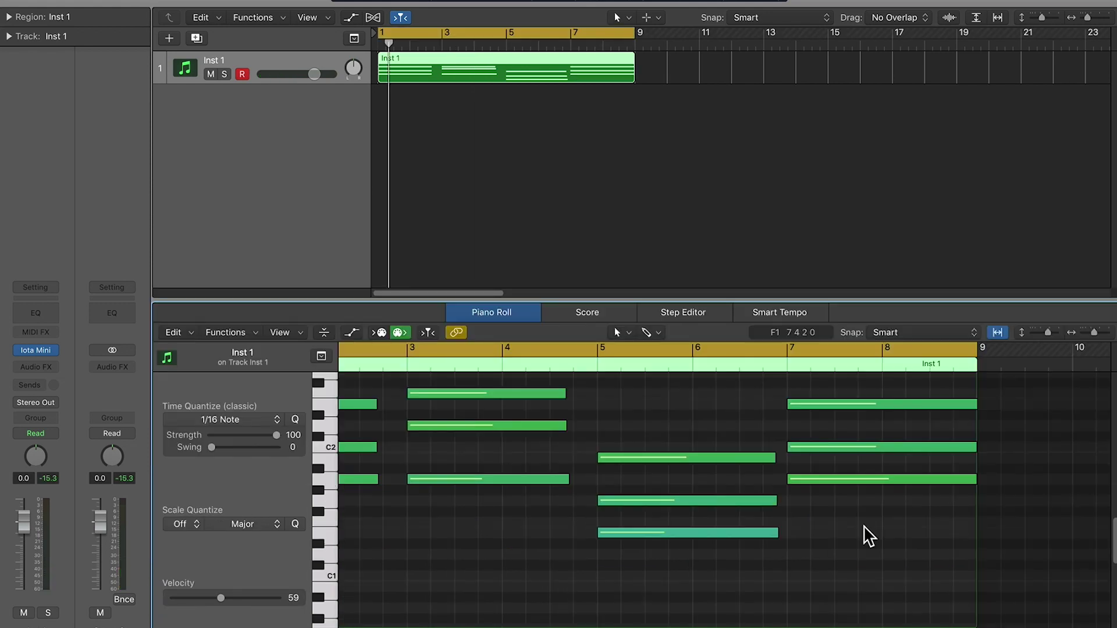
- Transpose all twelve Inst 1 chord notes up one octave and play back the progression
scroll(863, 525, left, 5)
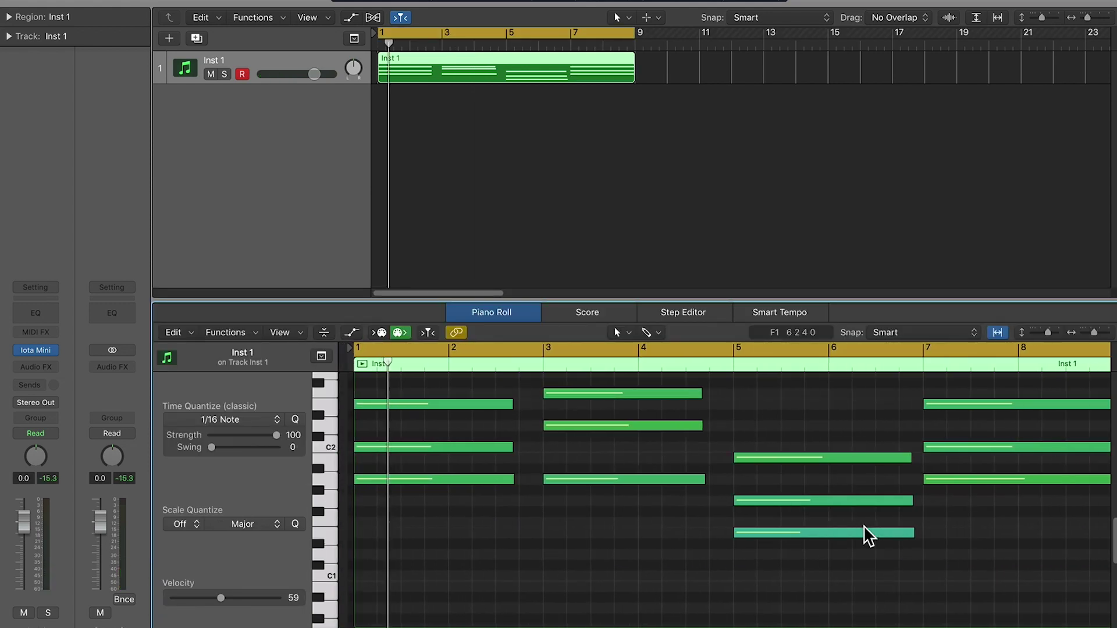
key(super+a)
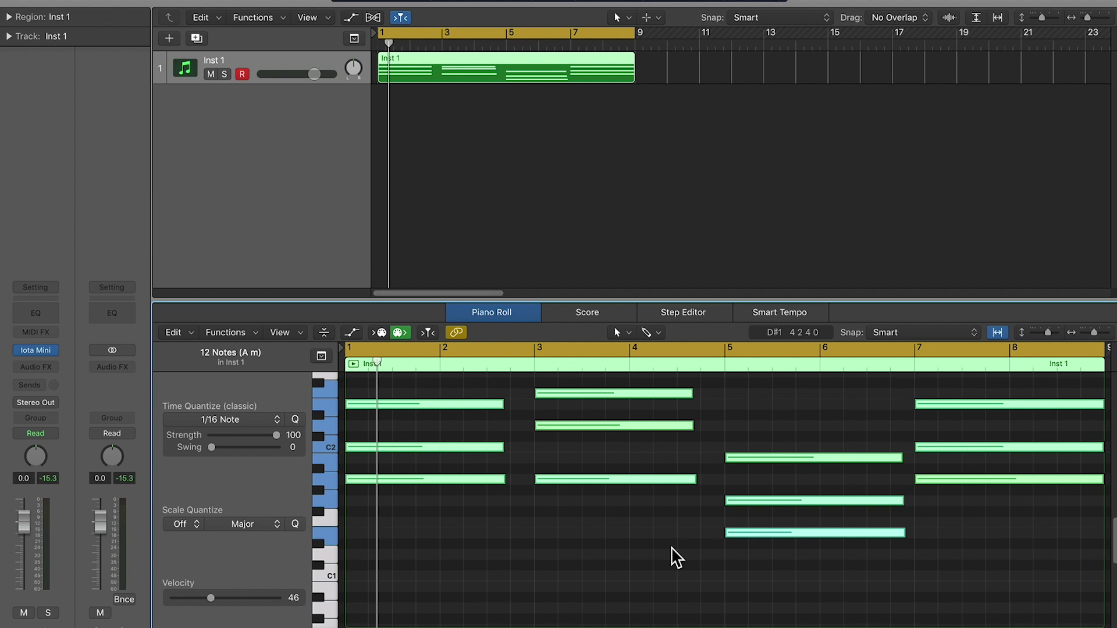
key(alt+shift+Up)
key(space)
scroll(672, 548, up, 5)
scroll(511, 509, up, 1)
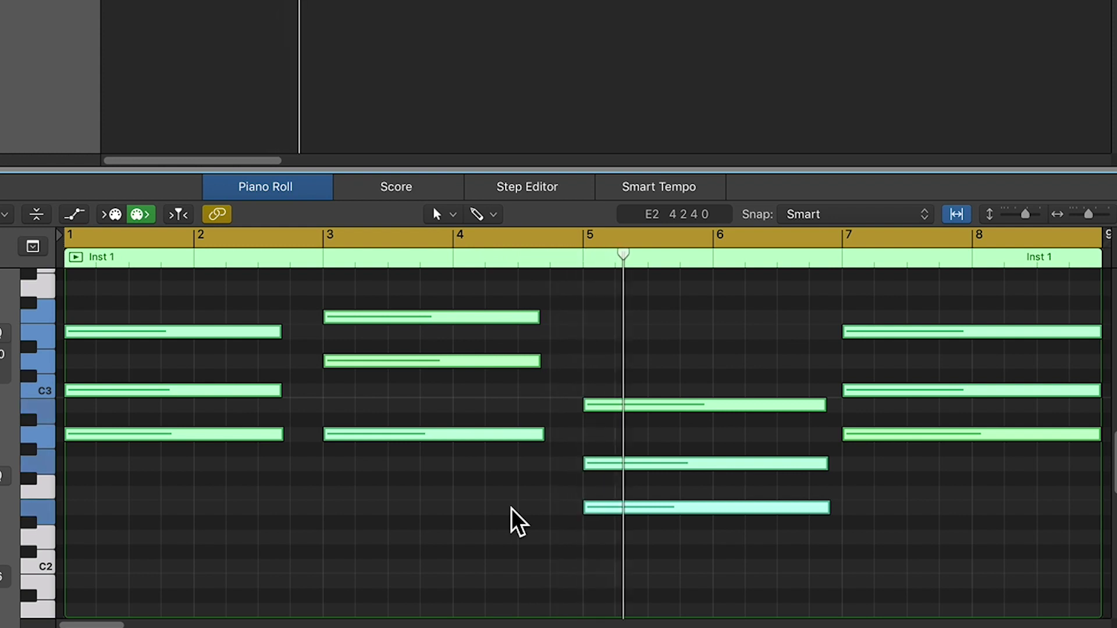
scroll(511, 508, right, 2)
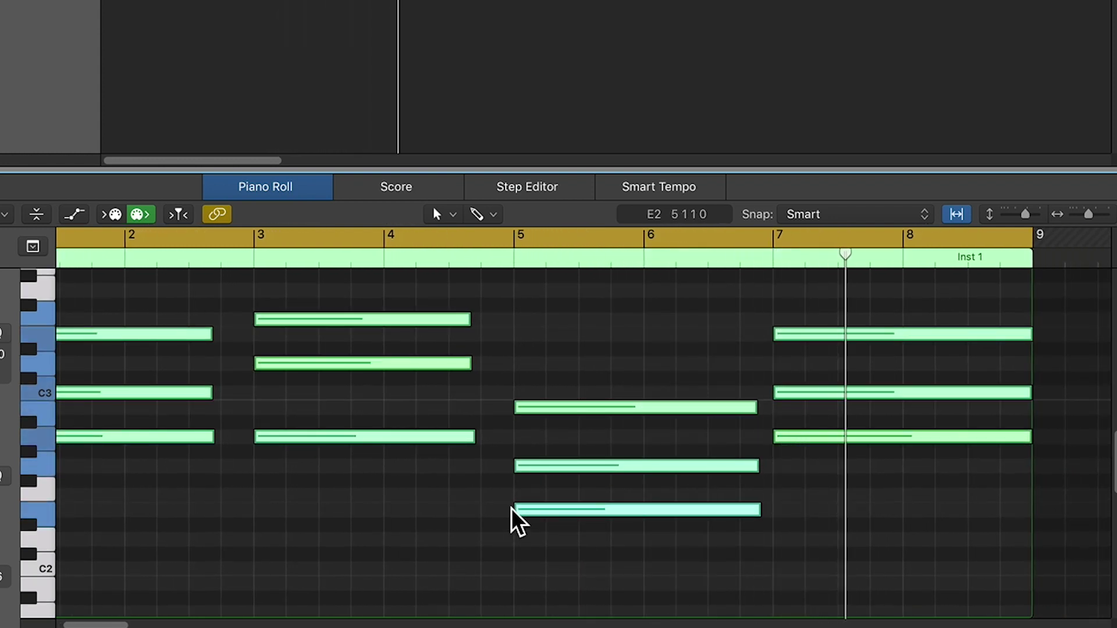
scroll(511, 508, left, 2)
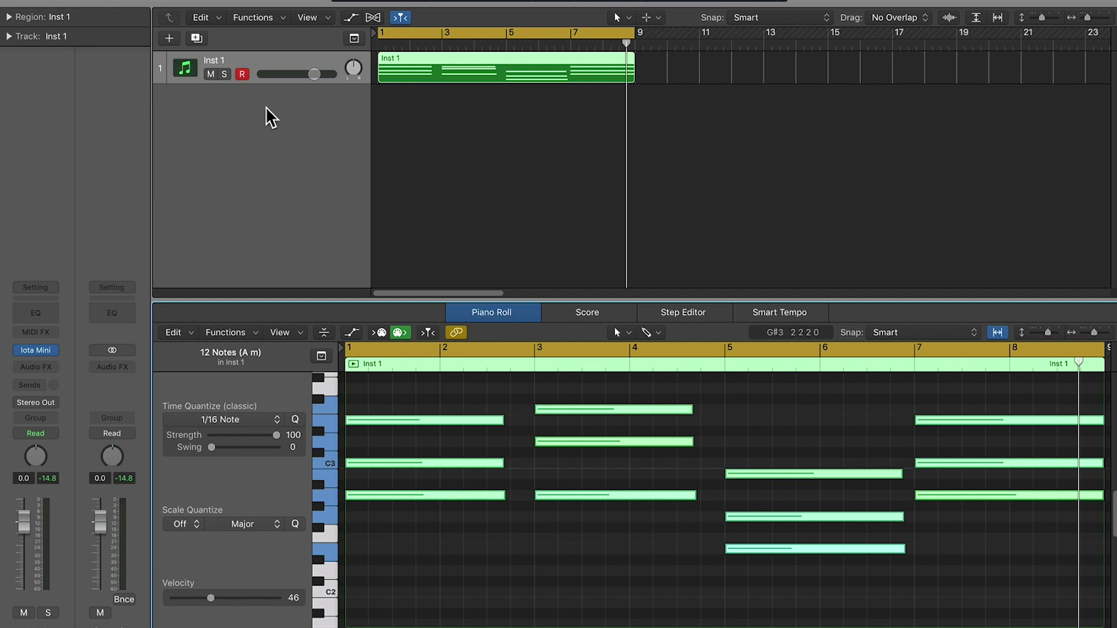
- Duplicate the Inst 1 track with its Iota Mini instrument and change the sound preset on the new Inst 2 track
click(248, 61)
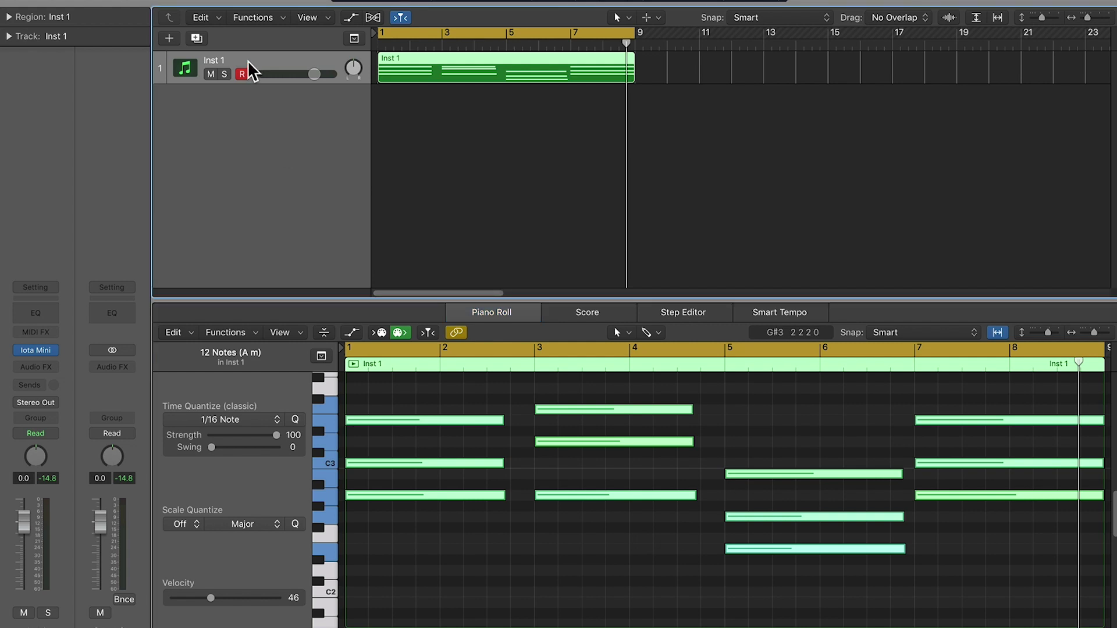
key(super+d)
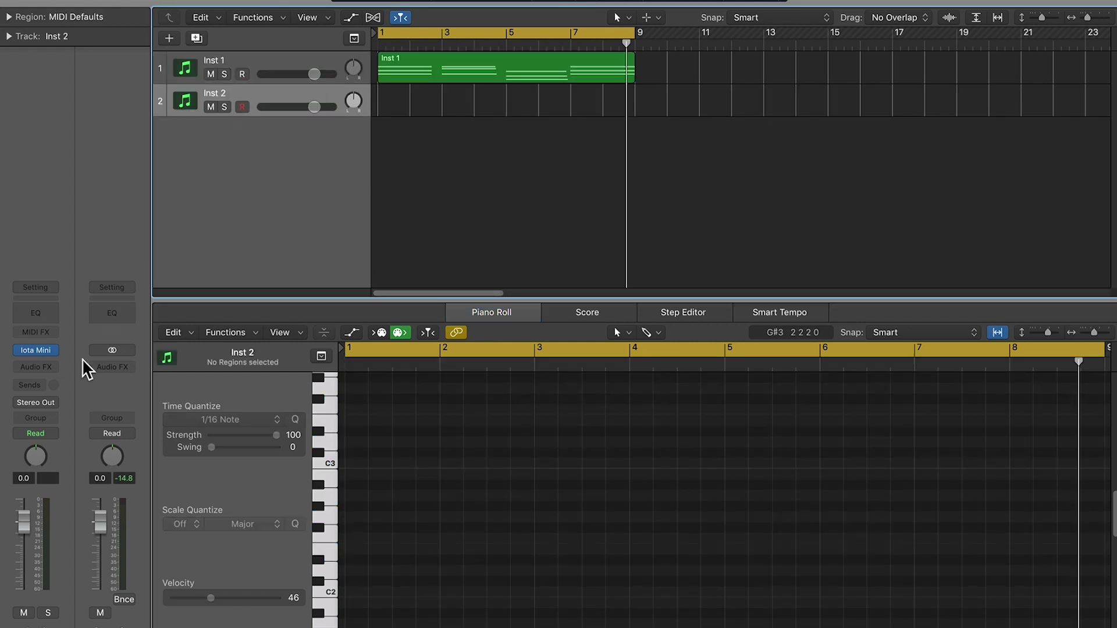
click(37, 349)
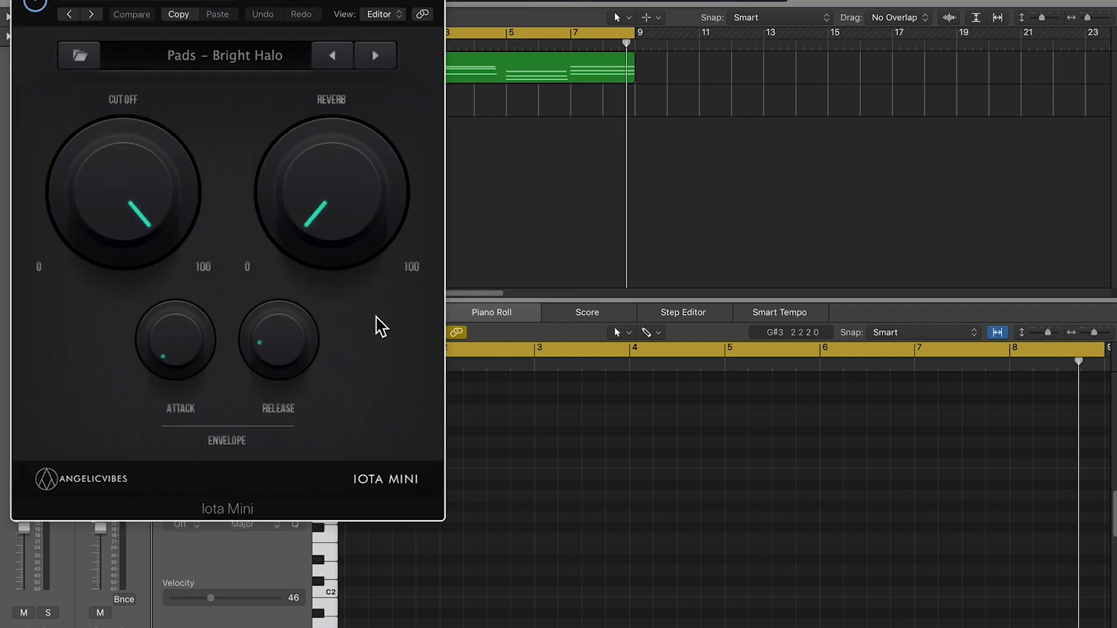
drag(227, 1, 590, 1)
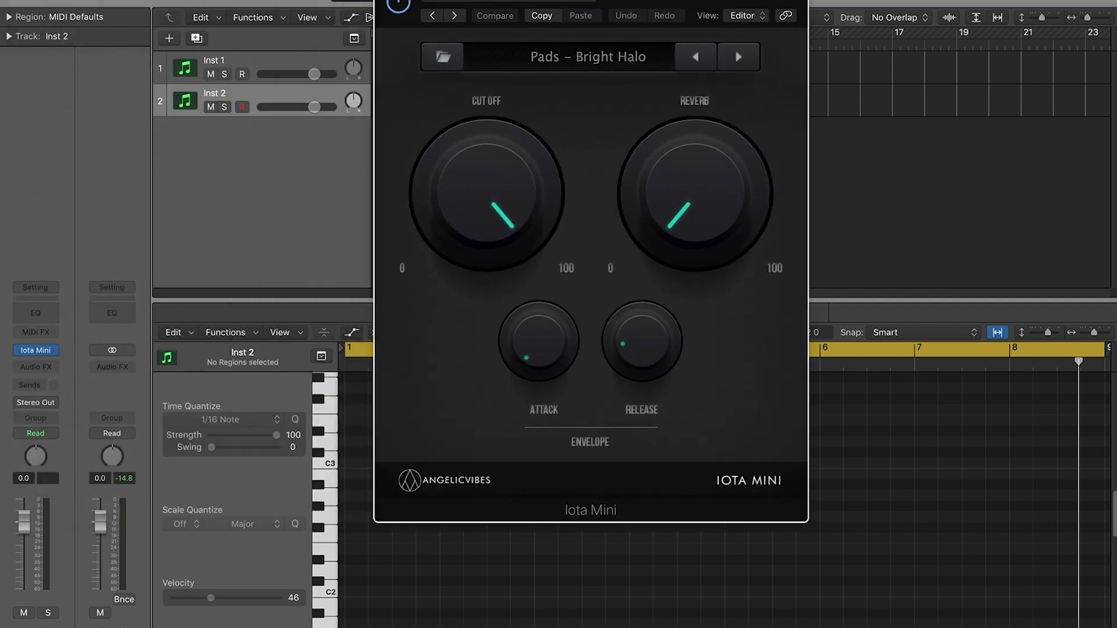
drag(717, 12, 795, 31)
click(773, 82)
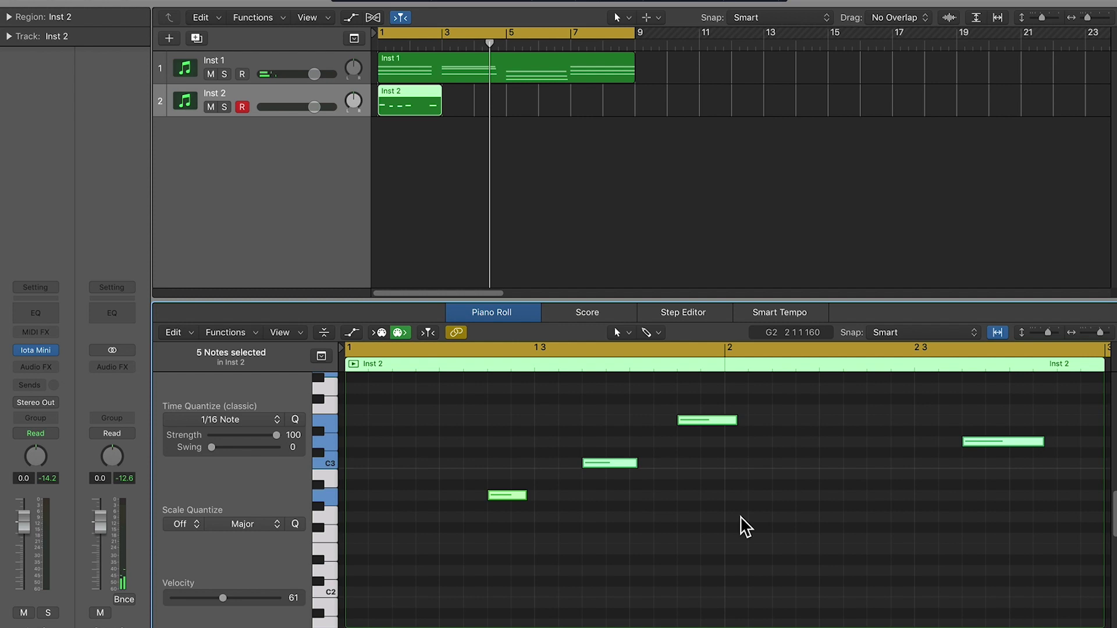
- Shift all five notes of the Inst 2 melody an eighth note later and listen to the result
scroll(740, 524, down, 3)
scroll(740, 523, up, 4)
scroll(721, 500, down, 1)
scroll(710, 482, right, 1)
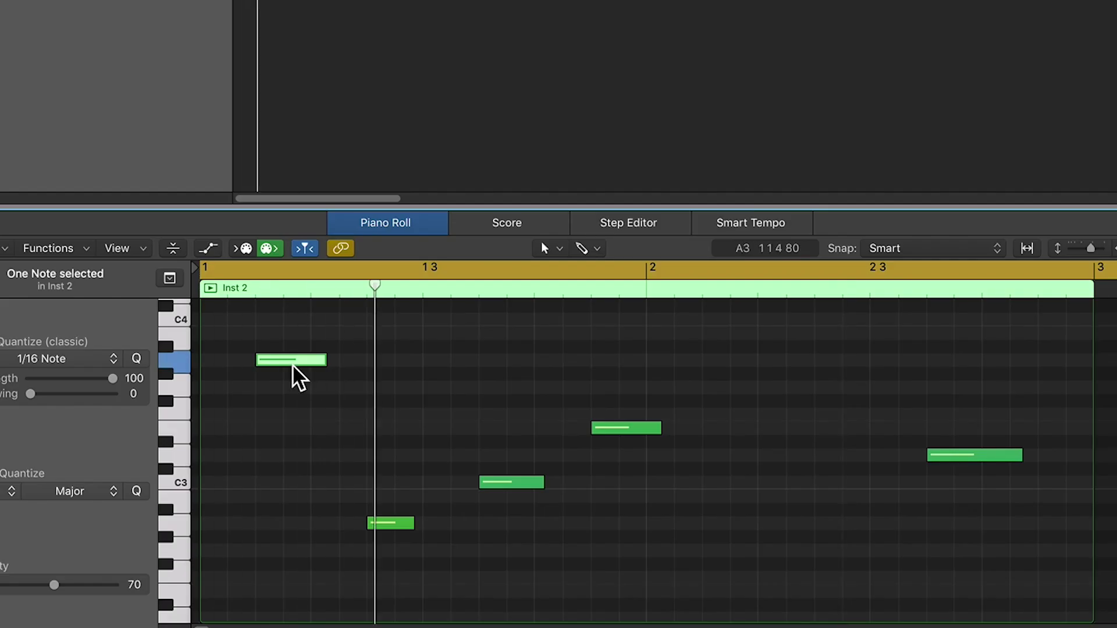
drag(418, 426, 463, 426)
drag(375, 553, 811, 375)
shift+click(971, 455)
drag(391, 524, 446, 525)
click(424, 439)
key(space)
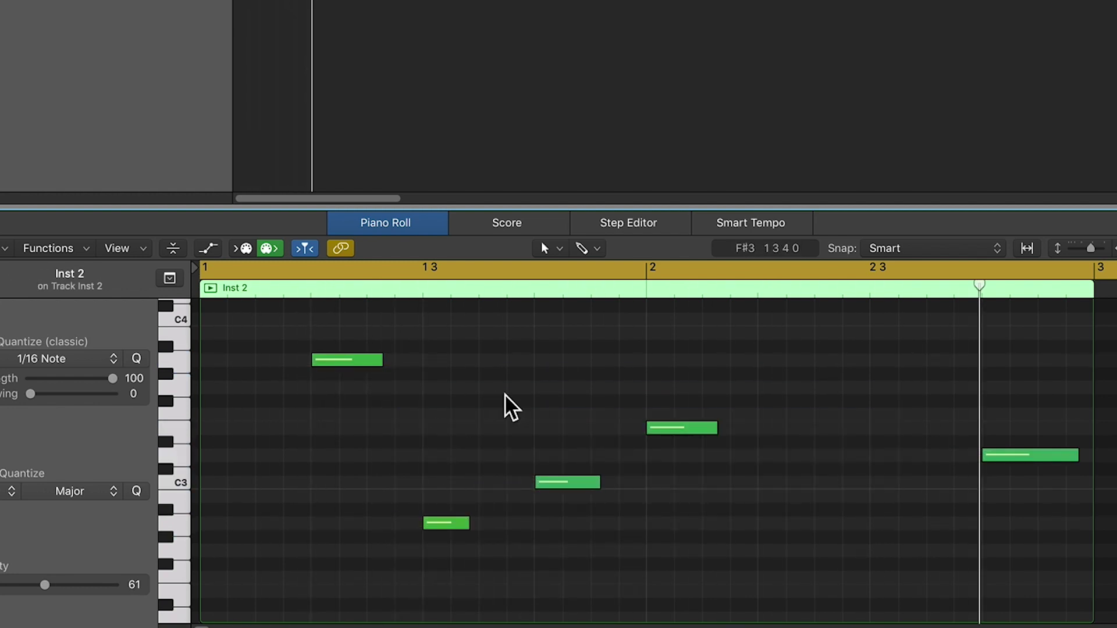
- Lower the Inst 2 note at the start of bar 4 to D3 and raise the last note of bar 4 to E3
key(super+Left)
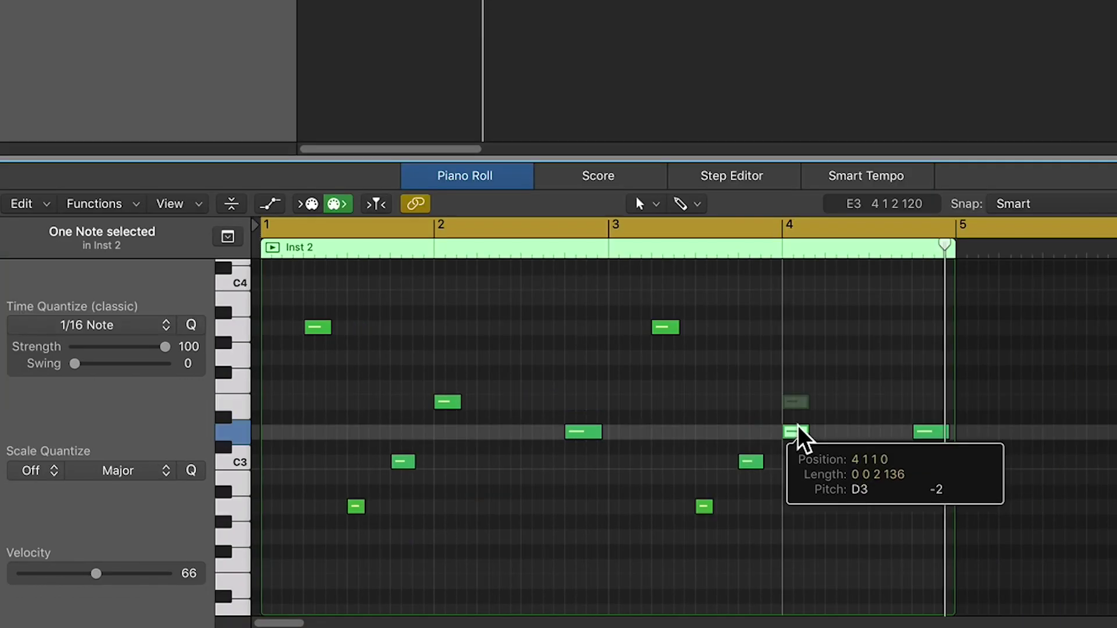
drag(795, 427, 797, 431)
drag(928, 434, 928, 406)
drag(612, 247, 659, 247)
- Lower the first Inst 2 melody note in bar 3 by five semitones to E3 and check the notes after it
click(663, 326)
key(alt+Down)
key(alt+Down)
key(alt+Down)
key(alt+Down)
key(alt+Down)
key(Right)
key(Right)
key(Right)
key(Right)
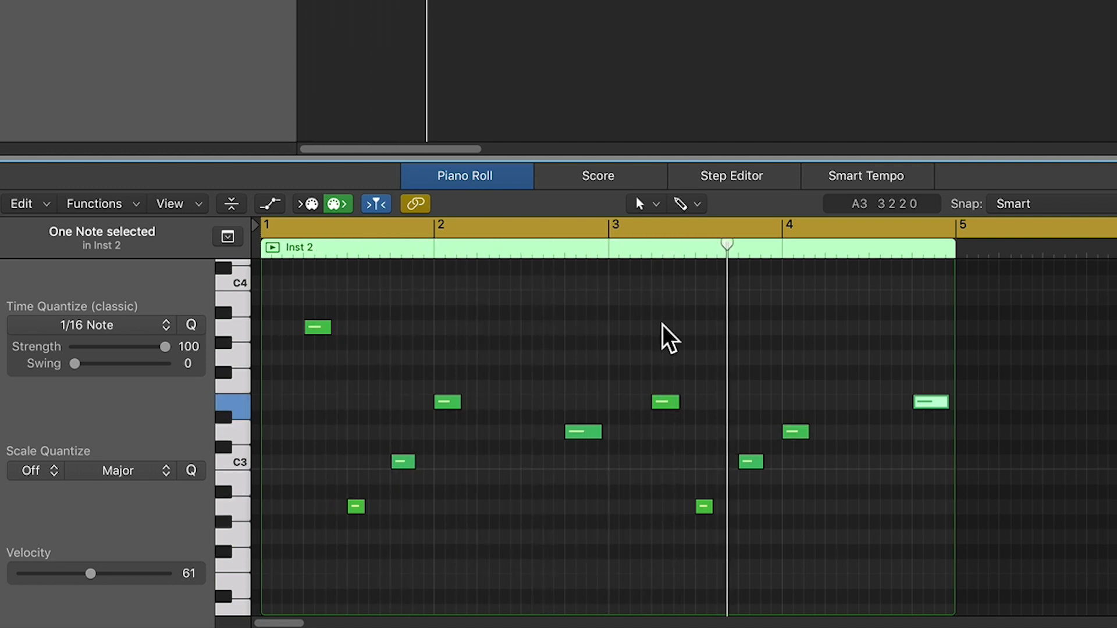
mouse_move(663, 403)
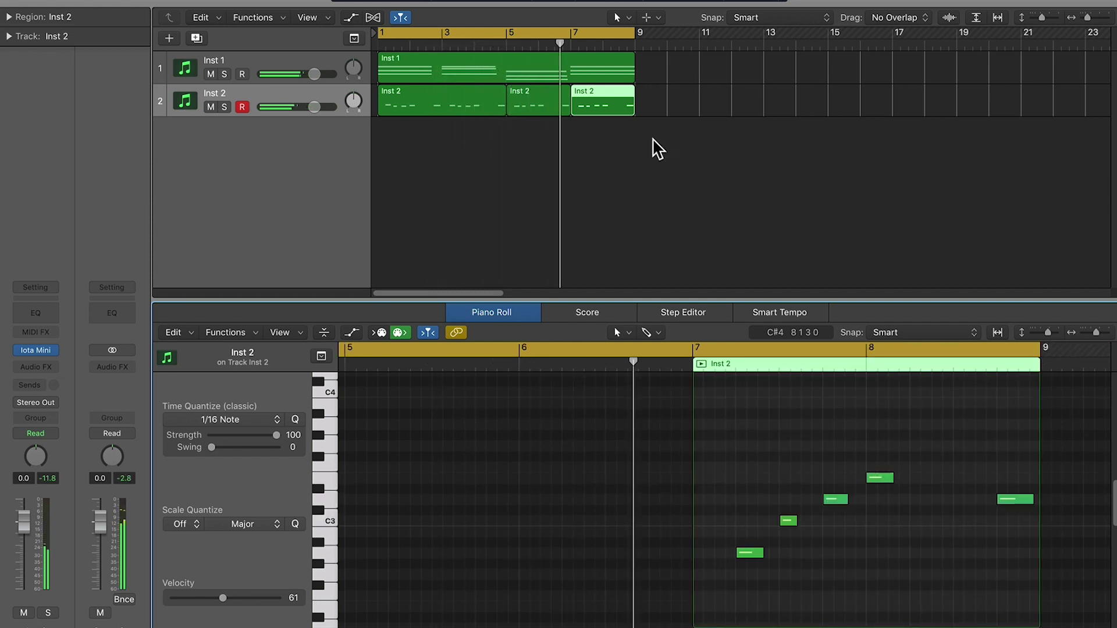
- Retune the Inst 2 region at bar 7: first note C3, second D3, third B2 and last note C3
click(754, 553)
key(alt+Up)
key(alt+Up)
key(alt+Up)
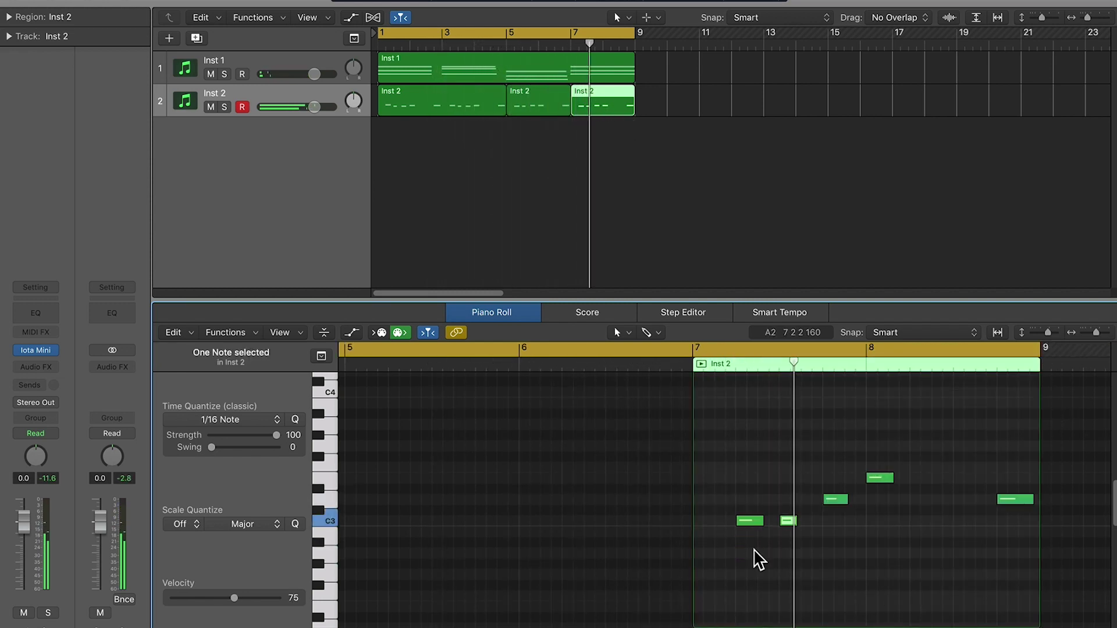
key(alt+Down)
key(Right)
key(Right)
key(alt+Down)
key(alt+Down)
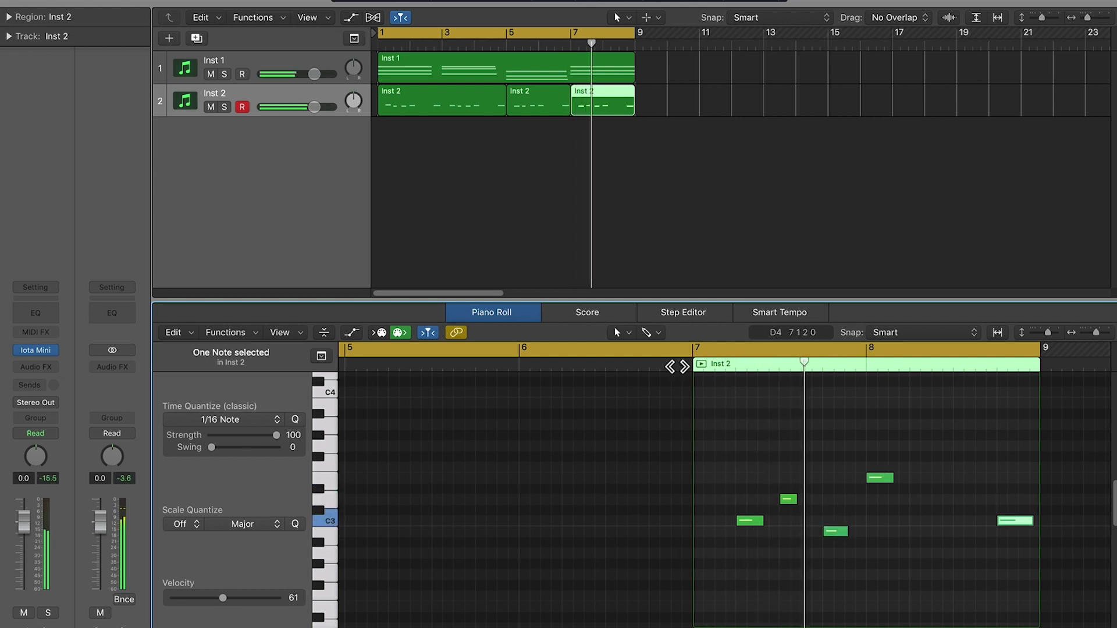
- Lower the first note of the bar 7 Inst 2 region to B2 and raise its third note to C3
key(alt+Down)
key(Right)
key(Right)
key(alt+Up)
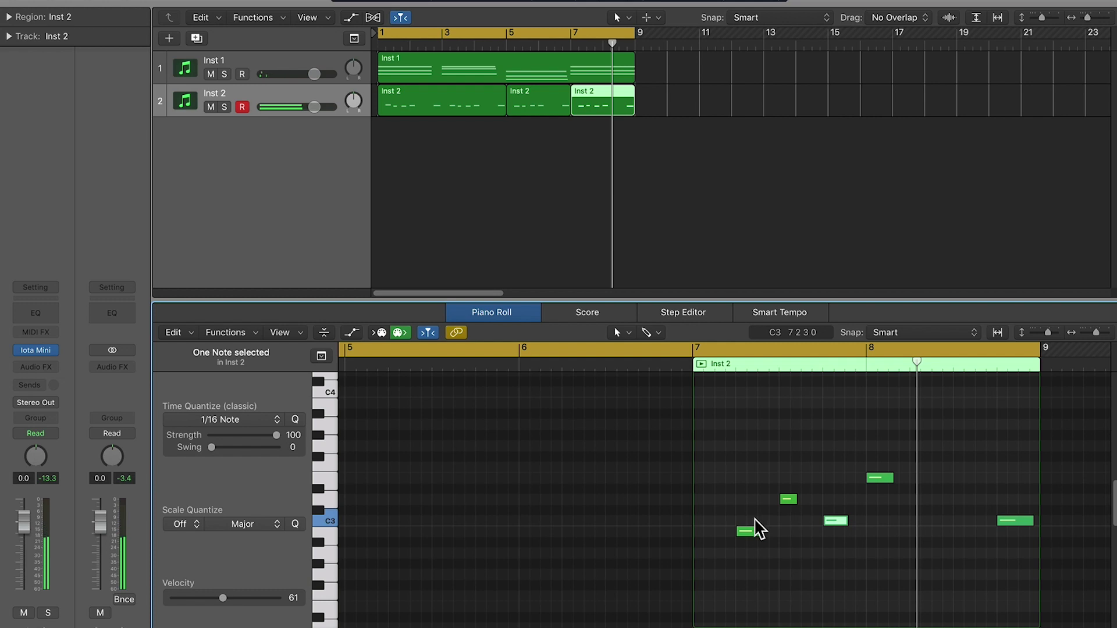
- Join the three Inst 2 regions into one and duplicate the track with its instrument as Inst 3
drag(677, 103, 485, 126)
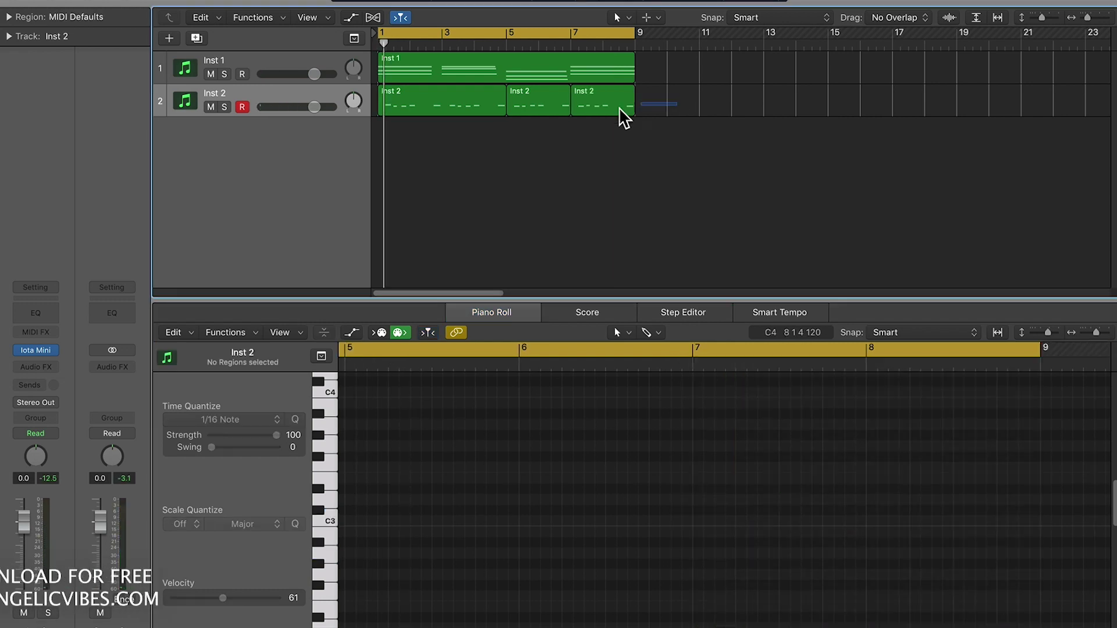
key(super+j)
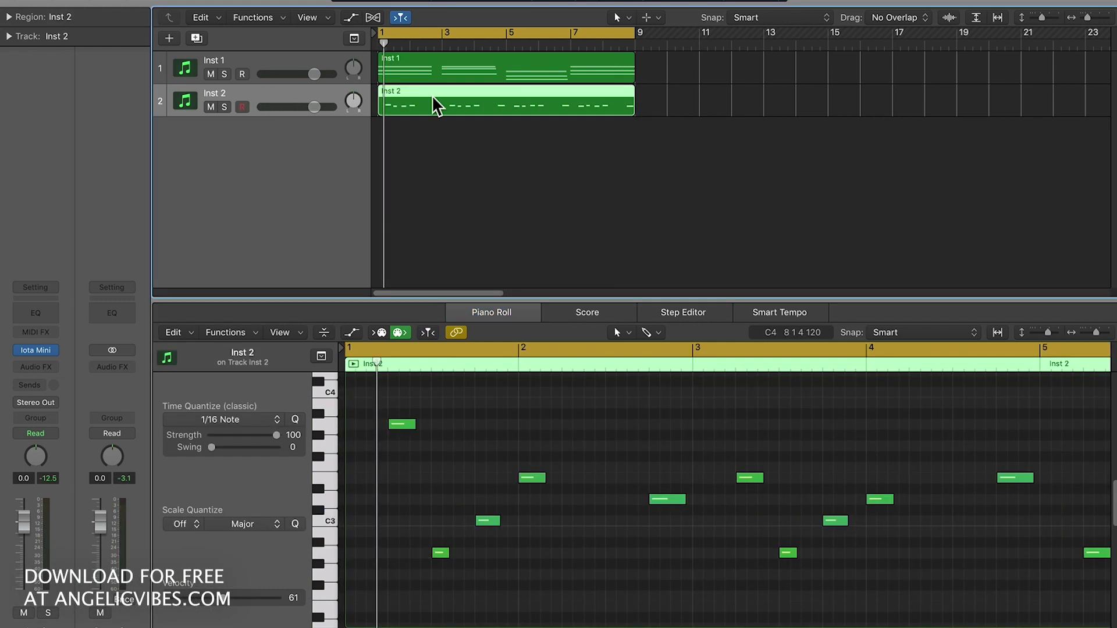
key(super+d)
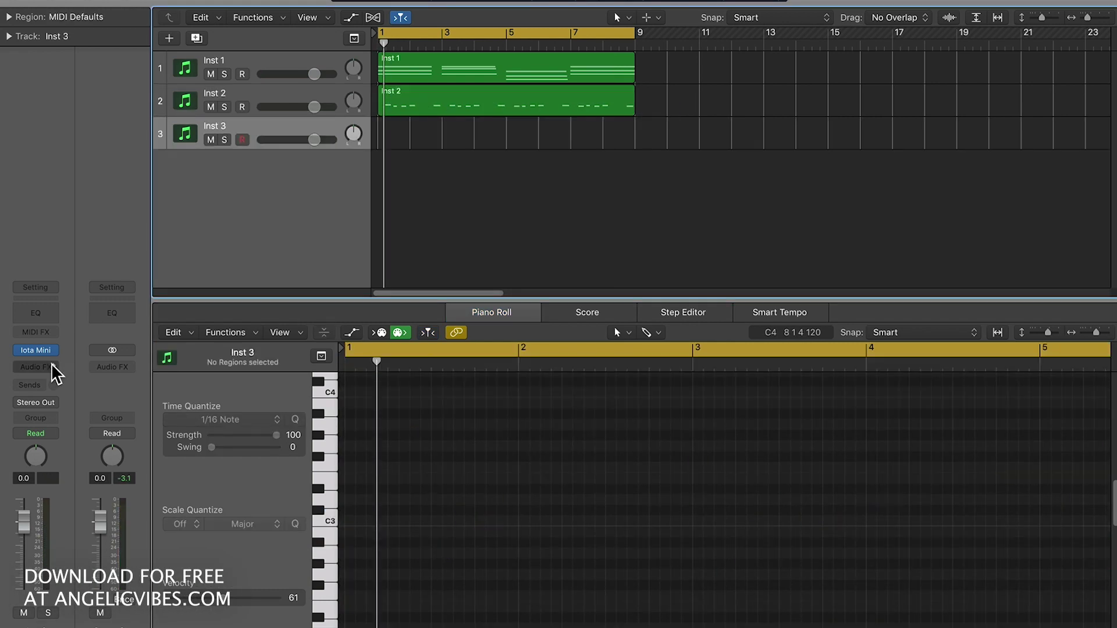
- Audition Keys – Astral Piano and Keys – Class in Inst 3's Iota Mini, and load Keys – Elegance
click(38, 350)
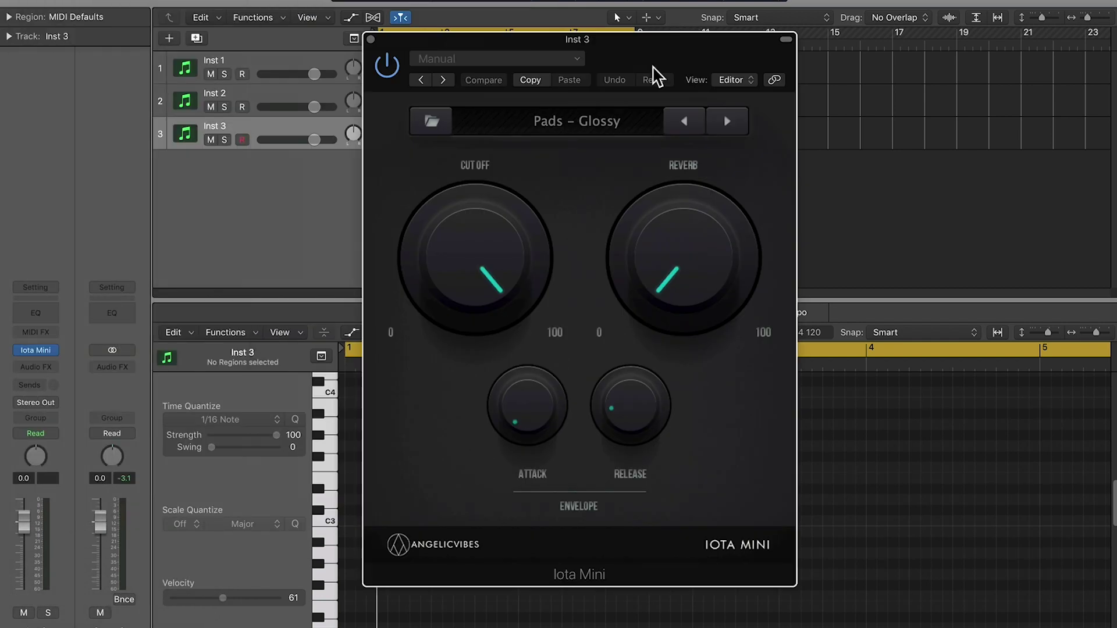
click(588, 120)
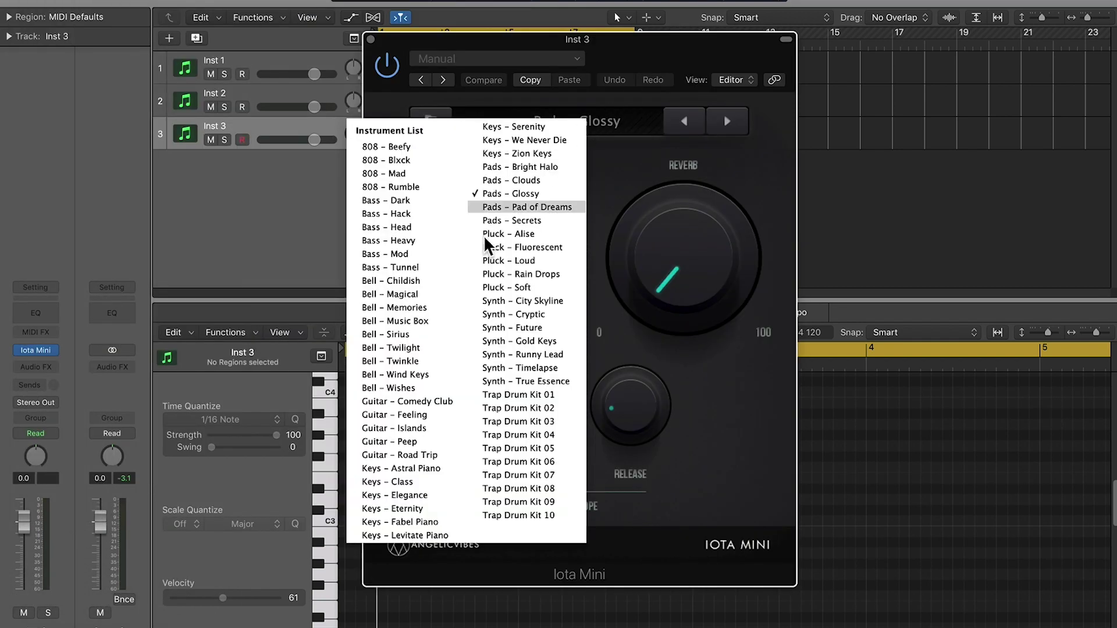
click(407, 469)
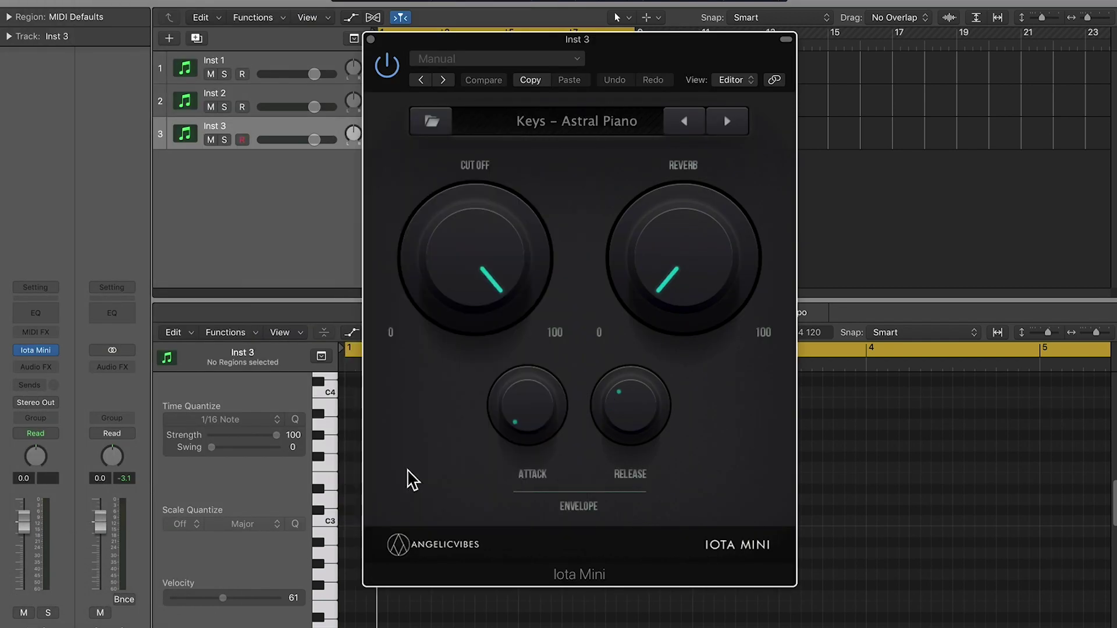
click(726, 122)
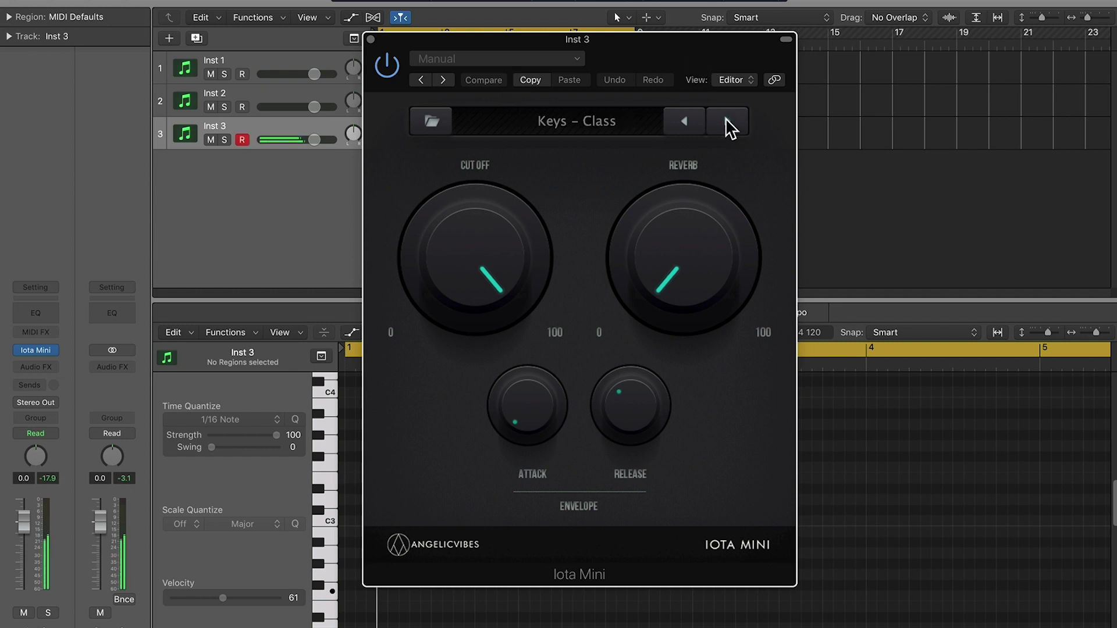
click(725, 119)
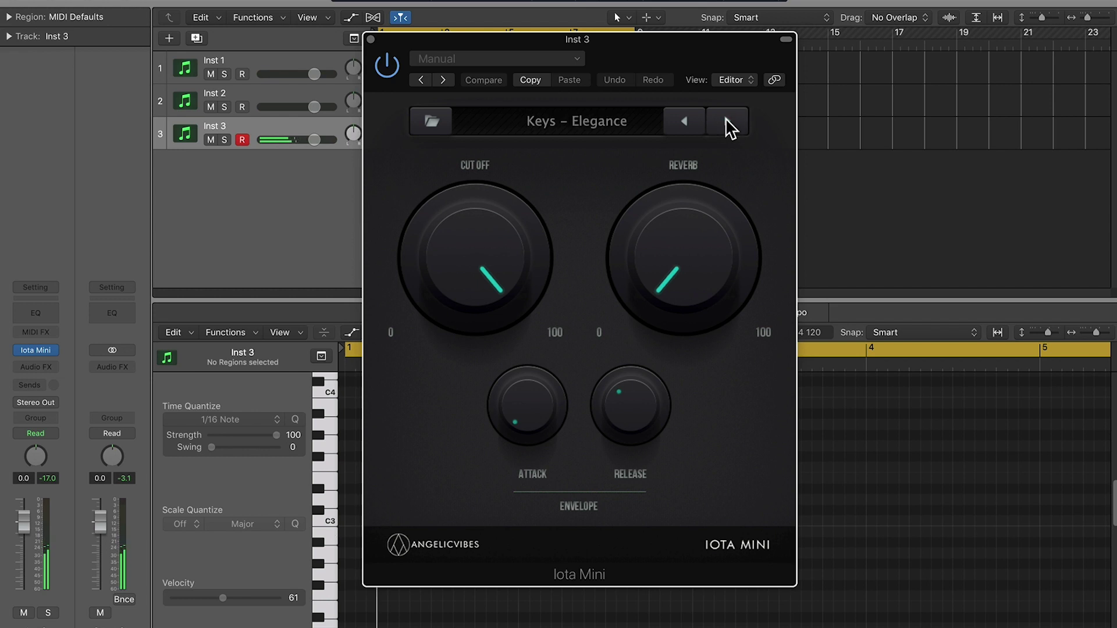
drag(704, 63, 912, 49)
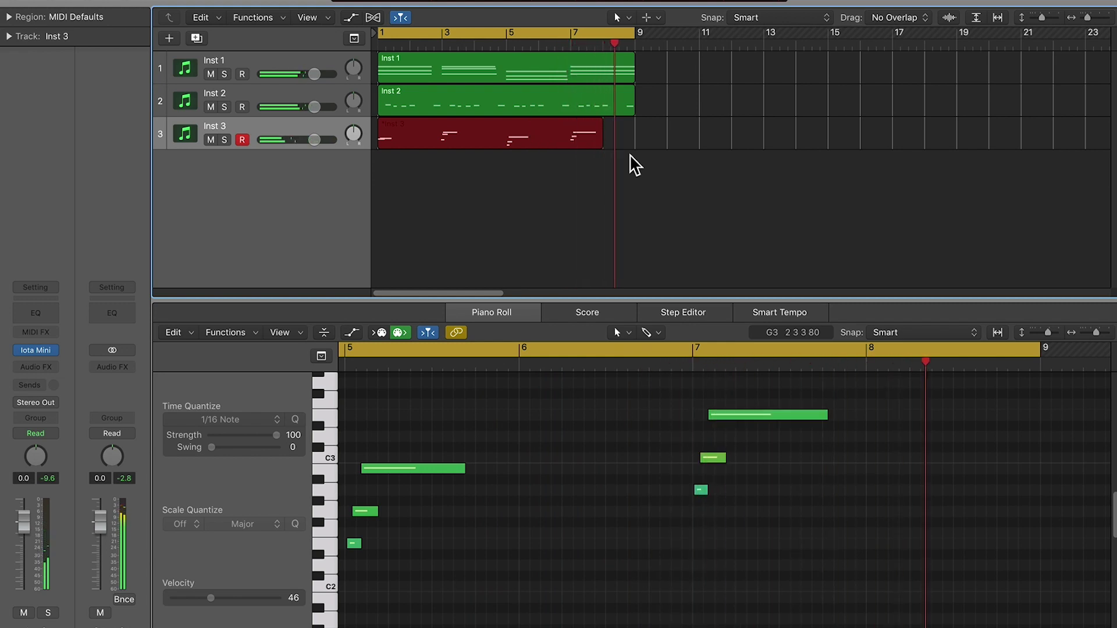
- Finish recording the rolled keys chords on the Inst 3 track
key(space)
key(space)
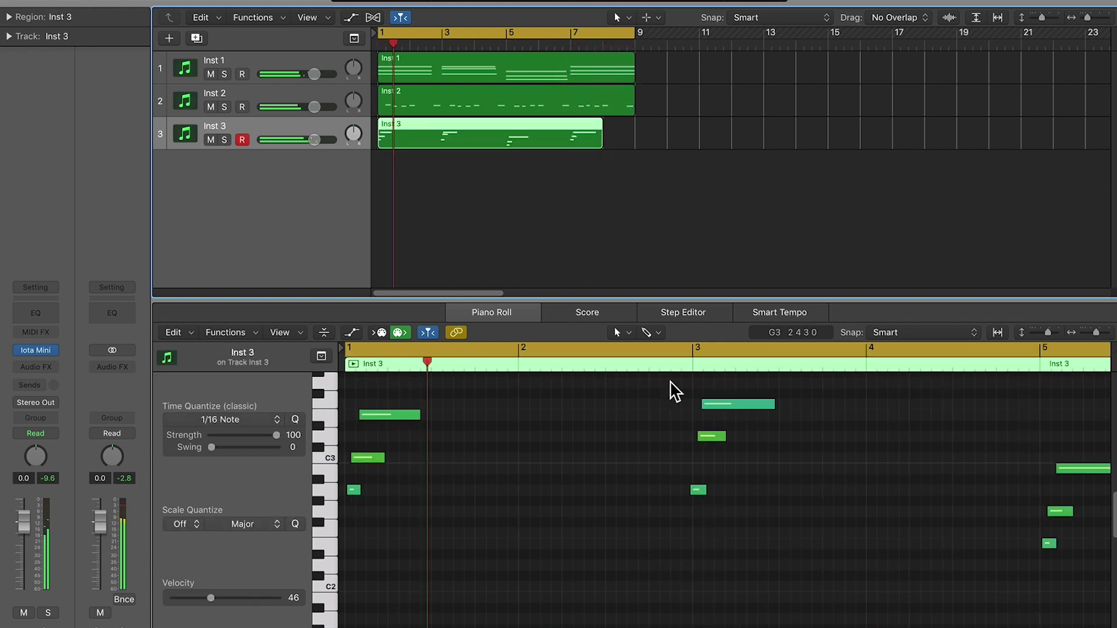
click(610, 461)
key(space)
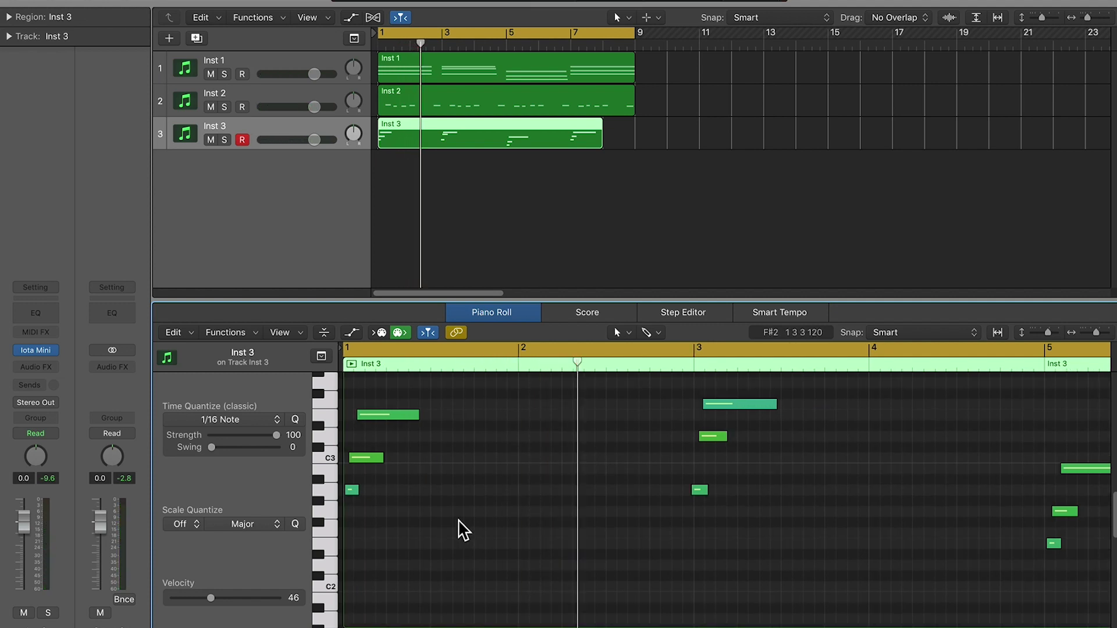
- Select the three notes of the first rolled chord in bar 1 of Inst 3 and start playback
key(super+Right)
key(super+Right)
key(super+Right)
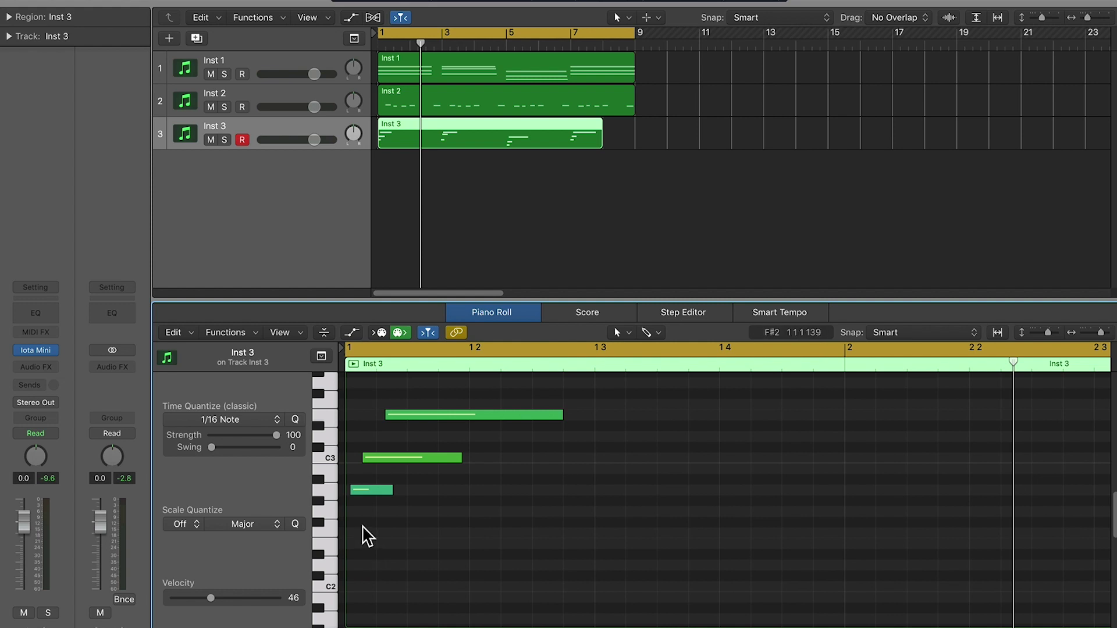
drag(365, 519, 469, 394)
key(space)
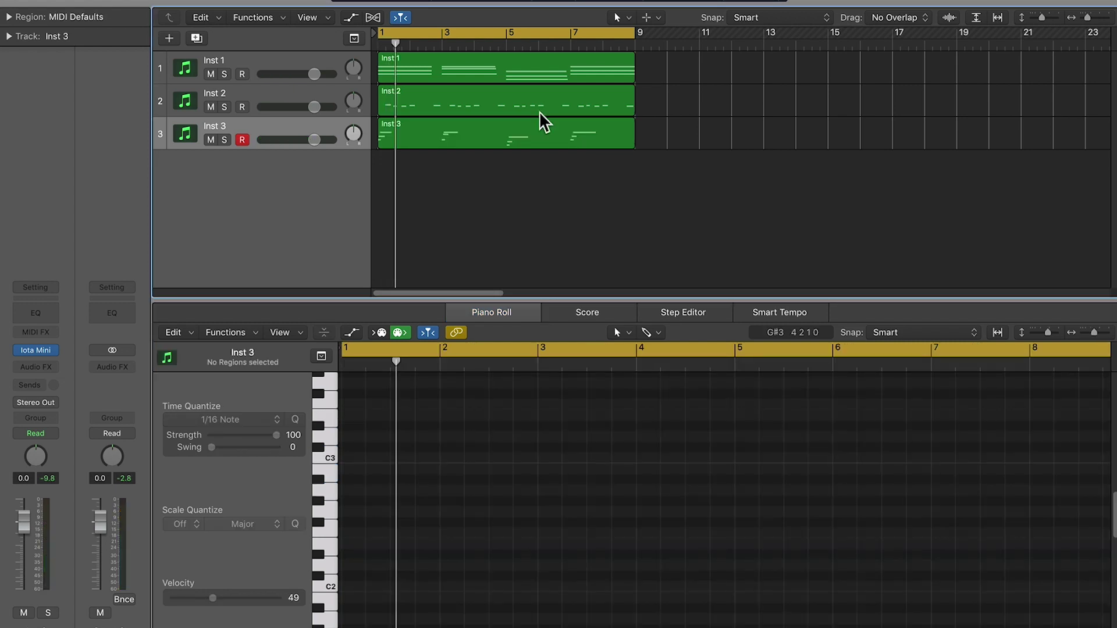
- Duplicate the Inst 3 track with its Iota Mini instrument to create a fourth track
key(super+d)
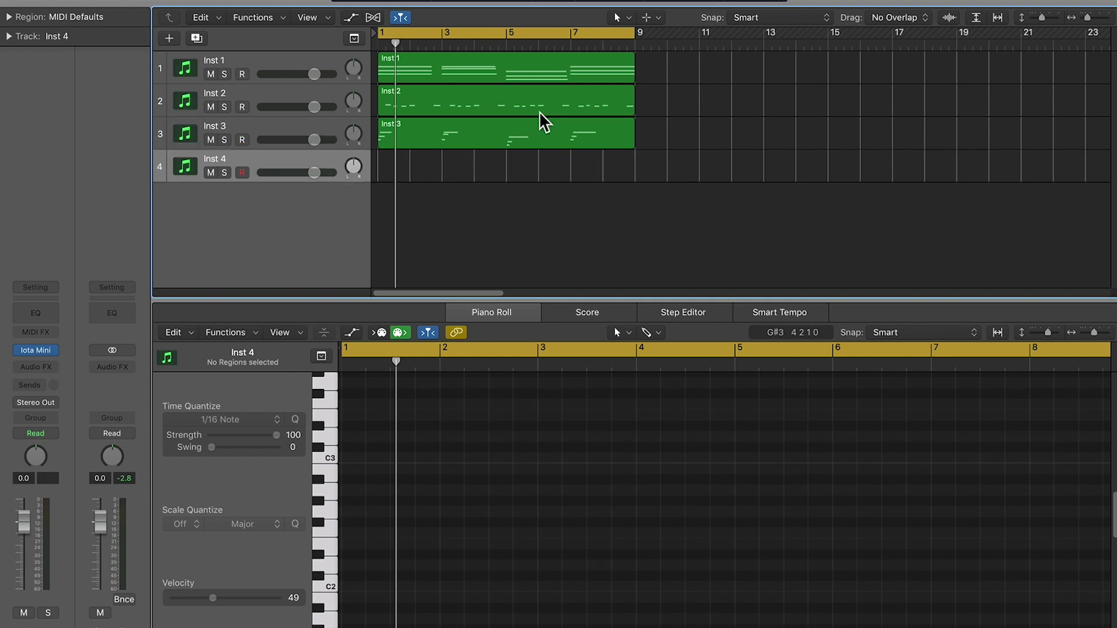
- Open the Iota Mini instrument on the Inst 4 track
click(35, 351)
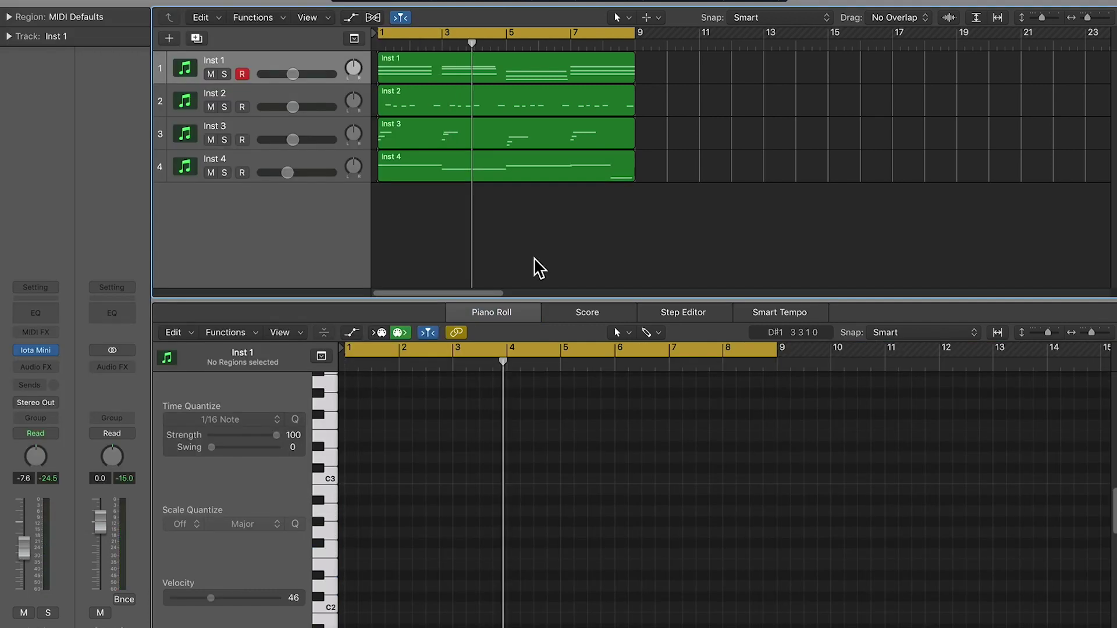
- On a duplicate of the Inst 4 track, load Trap Drum Kit 01 in Iota Mini and set the track volume to 0.0 dB
click(277, 167)
key(super+d)
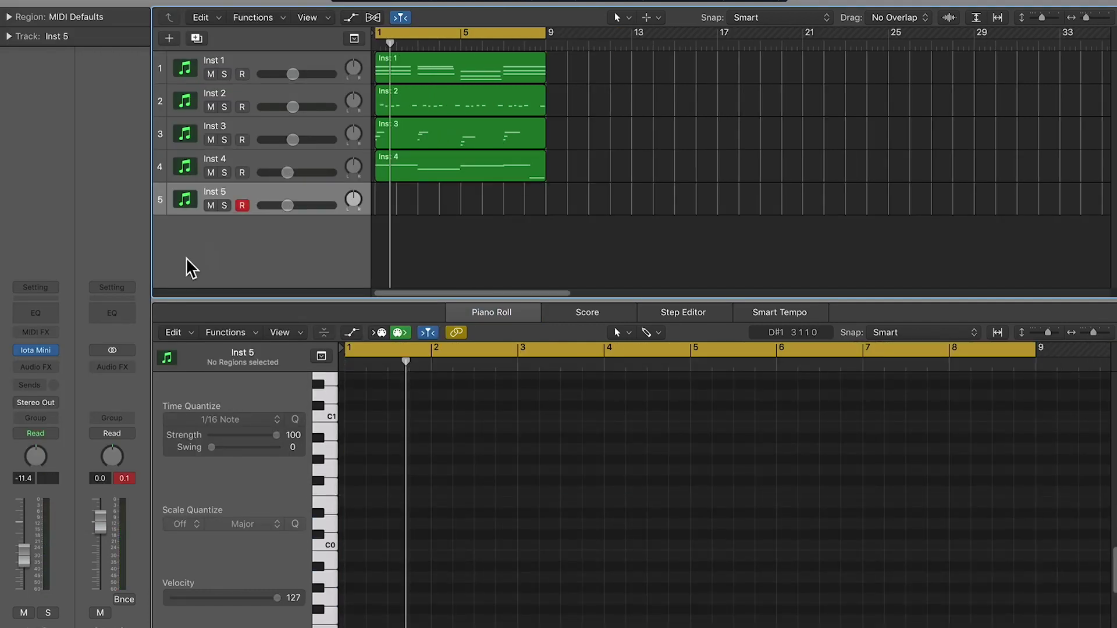
click(47, 350)
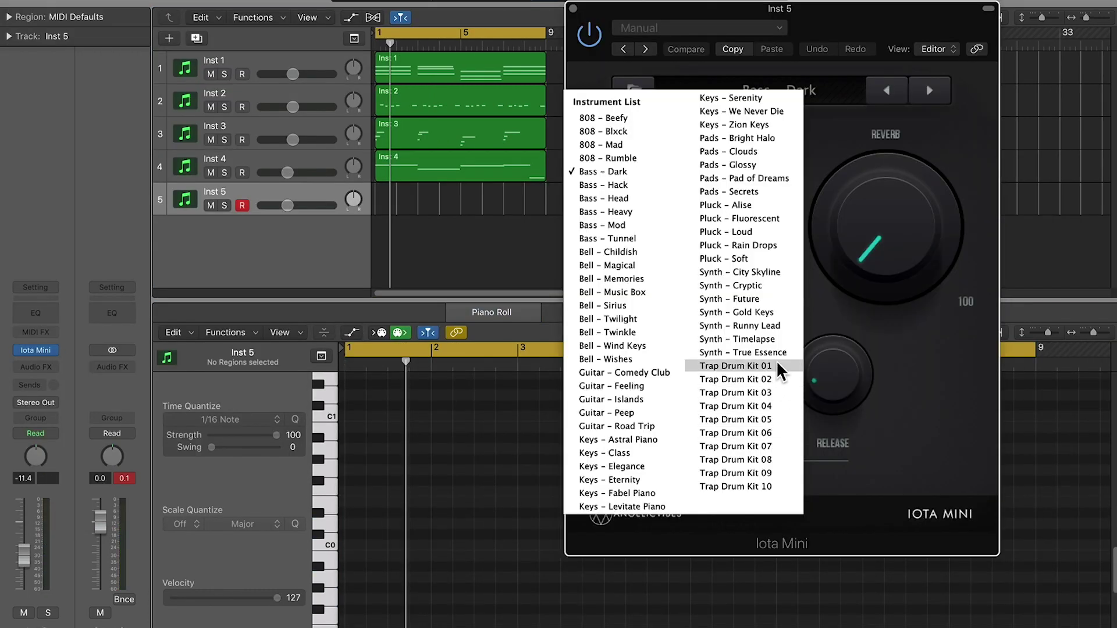
click(735, 366)
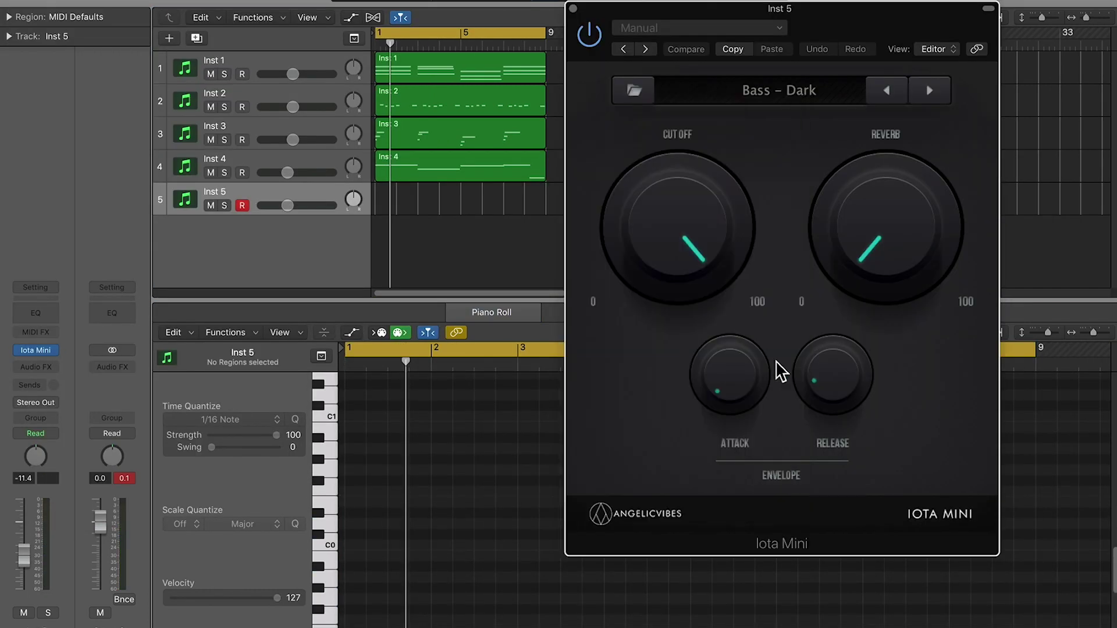
drag(296, 205, 323, 205)
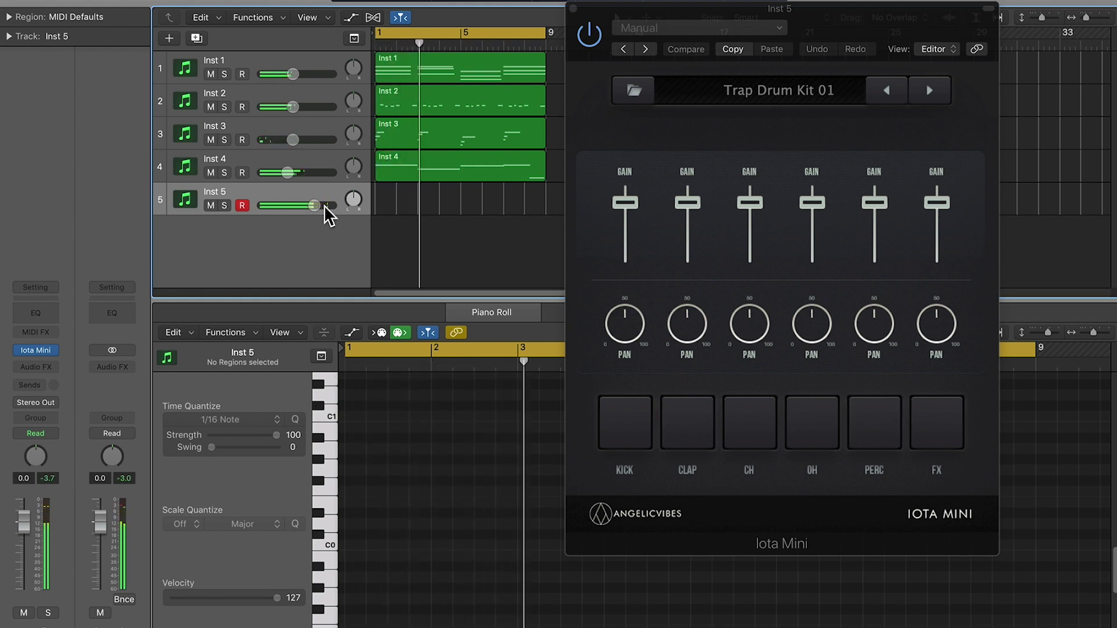
- Quantize all the recorded Inst 5 drum notes to 1/16 notes
key(super+a)
key(q)
scroll(470, 458, up, 2)
- Duplicate the Inst 5 track with its drum kit and copy its two-bar drum region onto the new Inst 6 track
click(302, 187)
key(super+d)
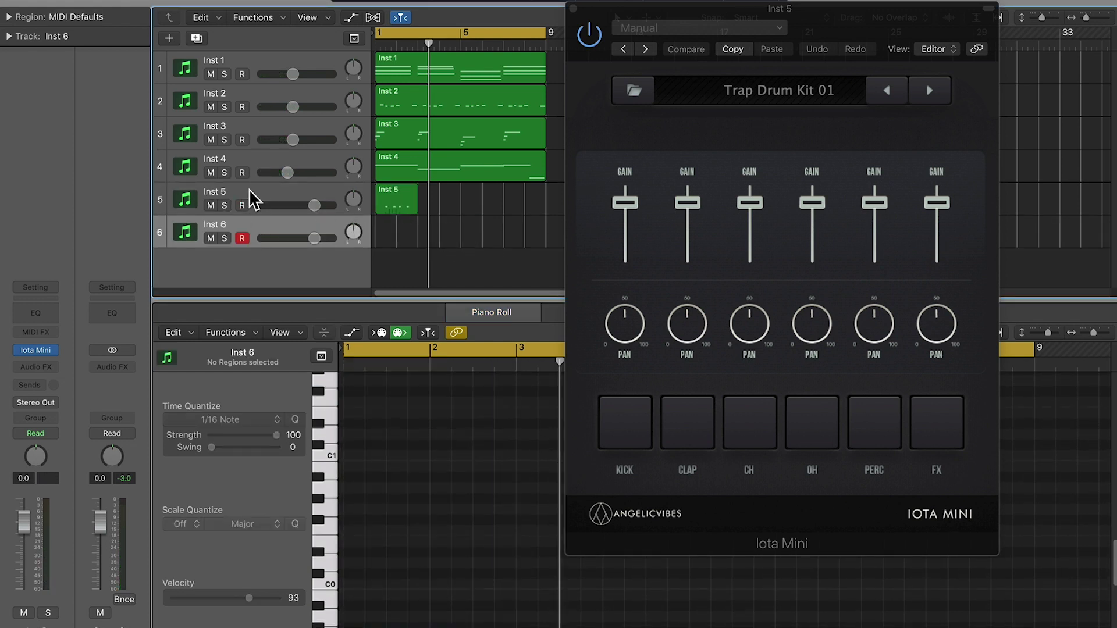
drag(395, 200, 396, 233)
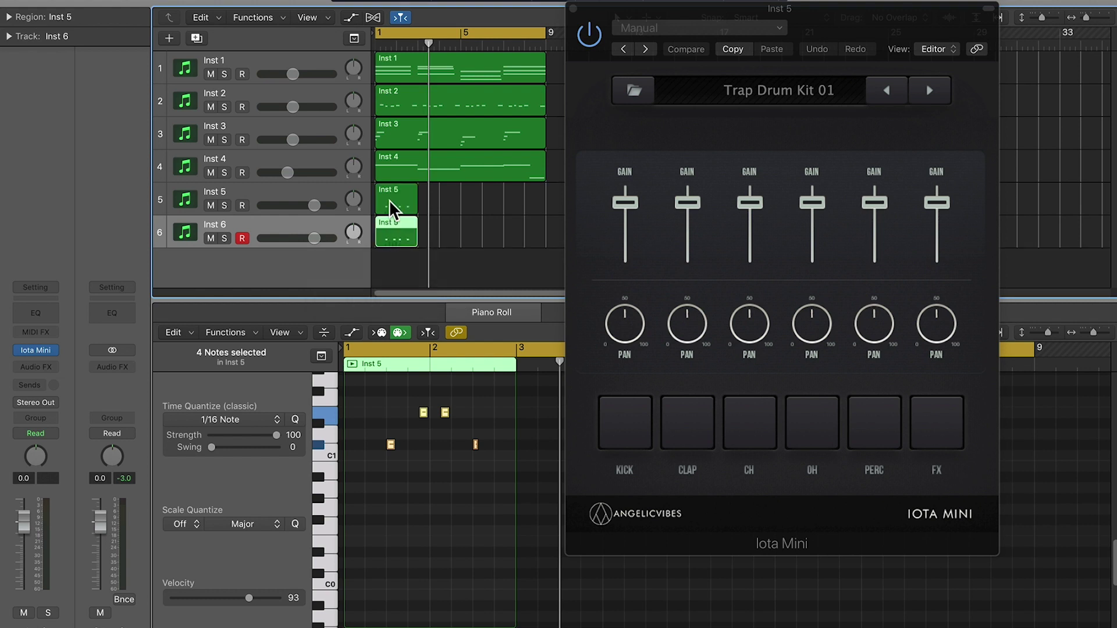
- Delete the two lower-pitched notes from the Inst 5 region and the two higher-pitched notes from the copy on Inst 6
drag(541, 451, 361, 474)
key(Delete)
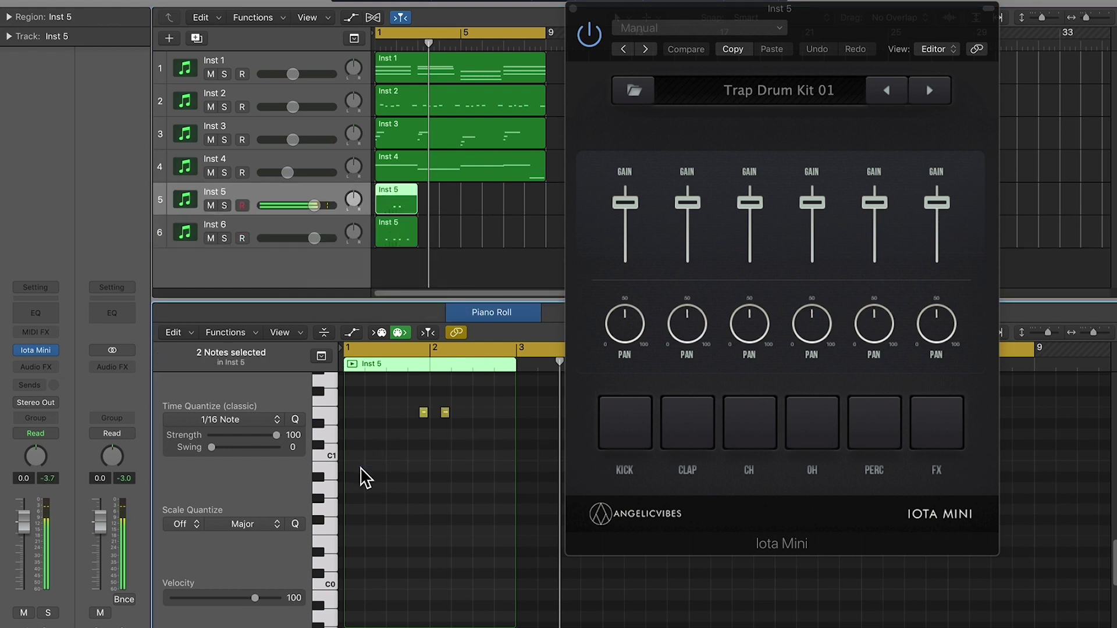
click(398, 236)
drag(486, 424, 359, 381)
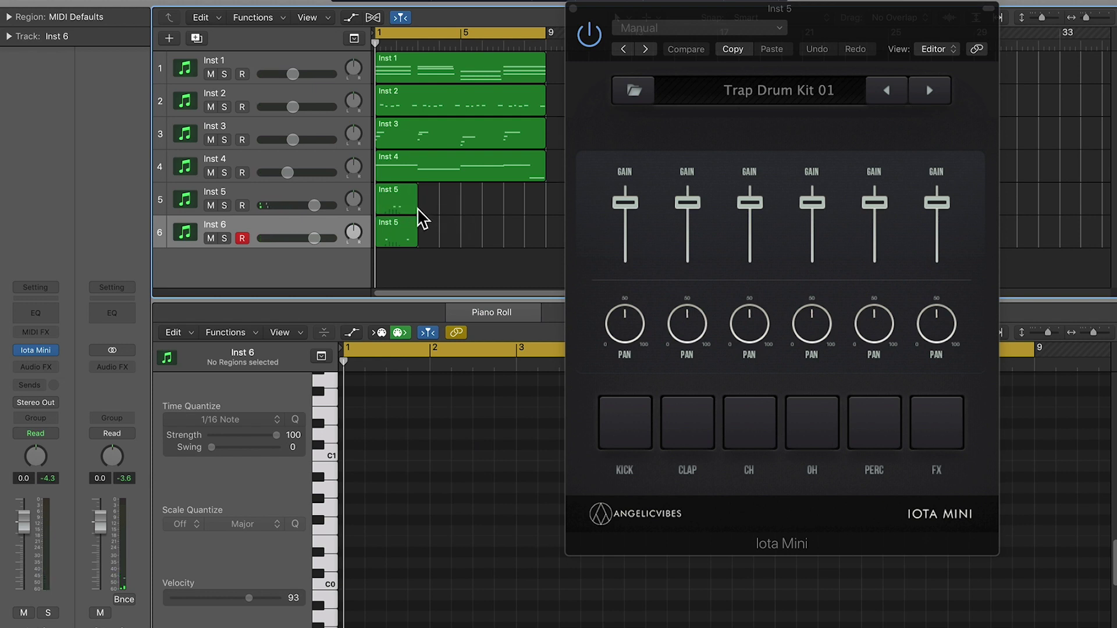
- Play the beat and lower the Inst 5 and Inst 6 track volumes, with Inst 6 at -3.1 dB
key(space)
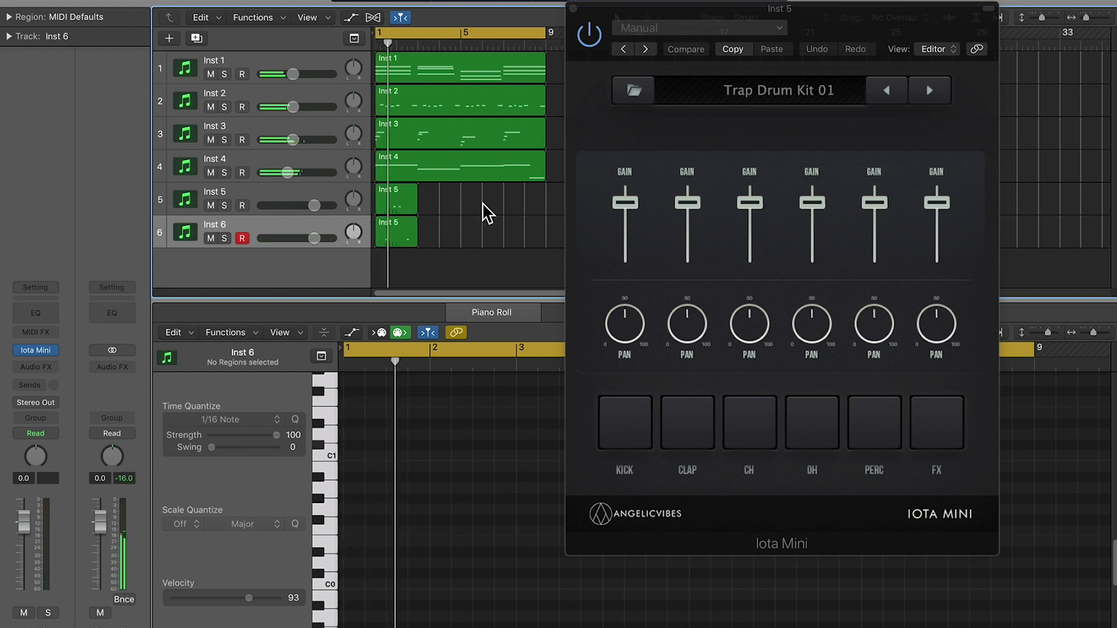
drag(314, 238, 310, 205)
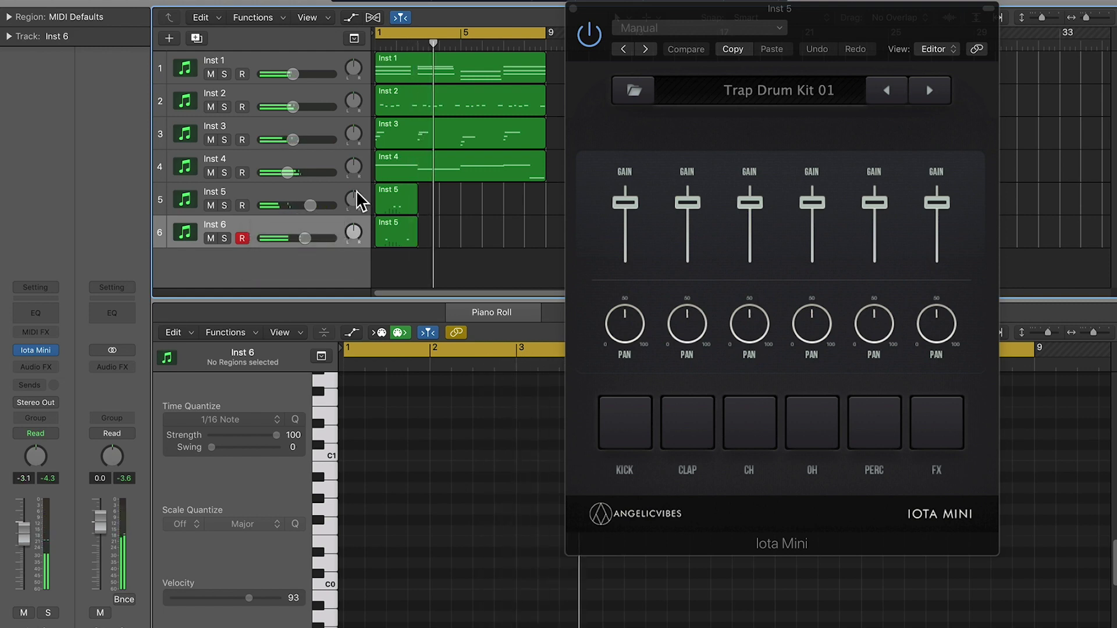
- Repeat the two-bar regions on Inst 5 and Inst 6 three times to fill eight bars, and join them into one region per track
drag(429, 199, 397, 249)
key(super+r)
key(super+r)
key(super+r)
drag(556, 194, 370, 225)
key(super+j)
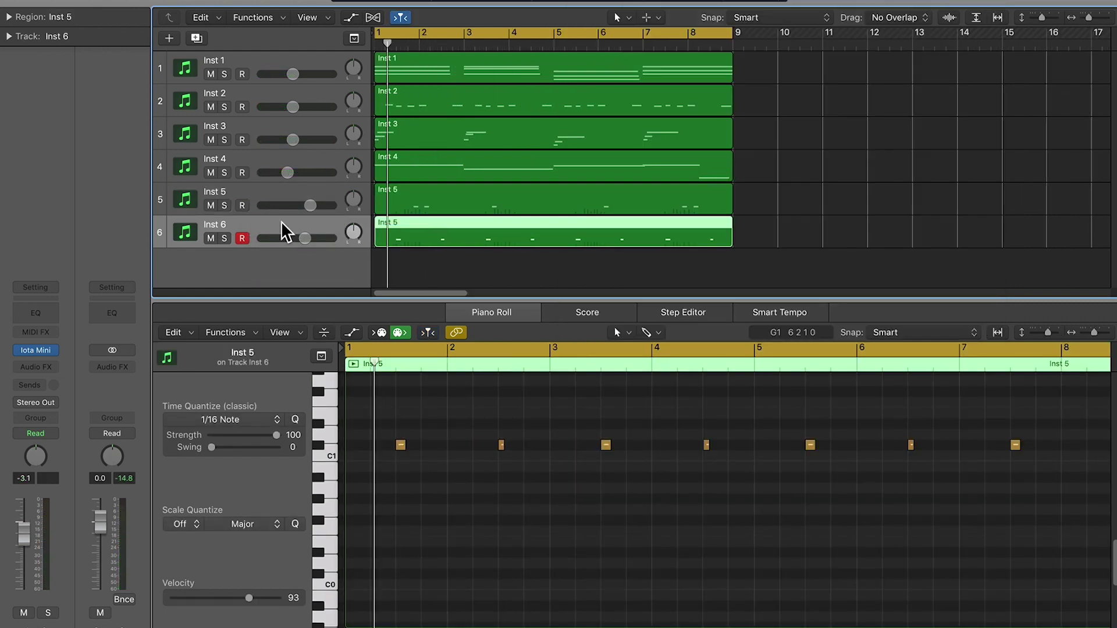
- Duplicate the Inst 6 track and capture a steady closed hi-hat part played over the loop on the new Inst 7 track
key(super+d)
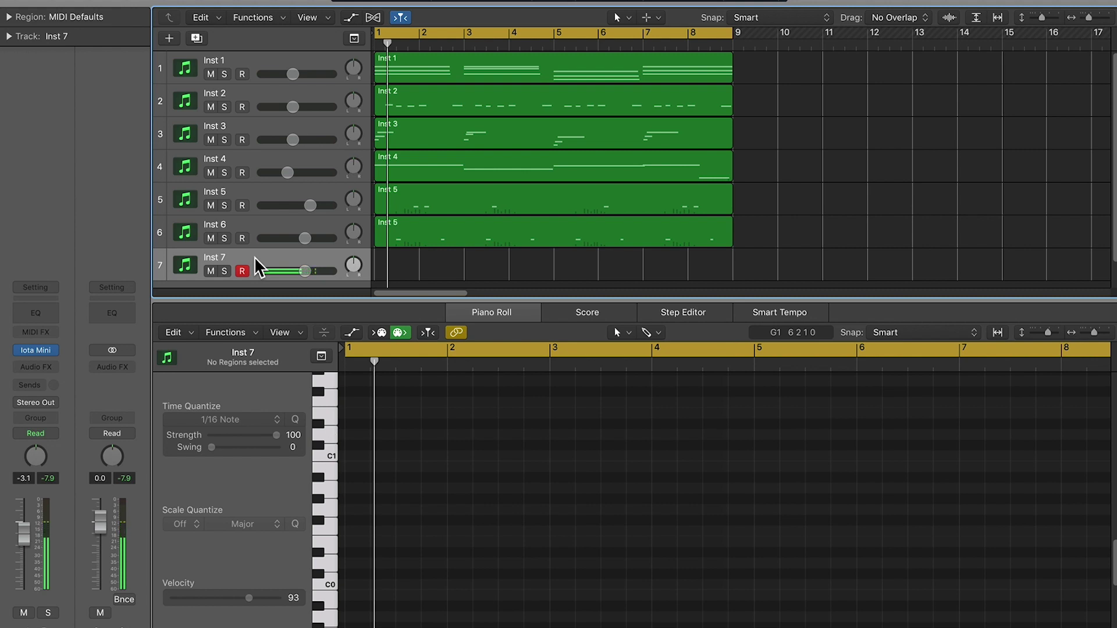
key(space)
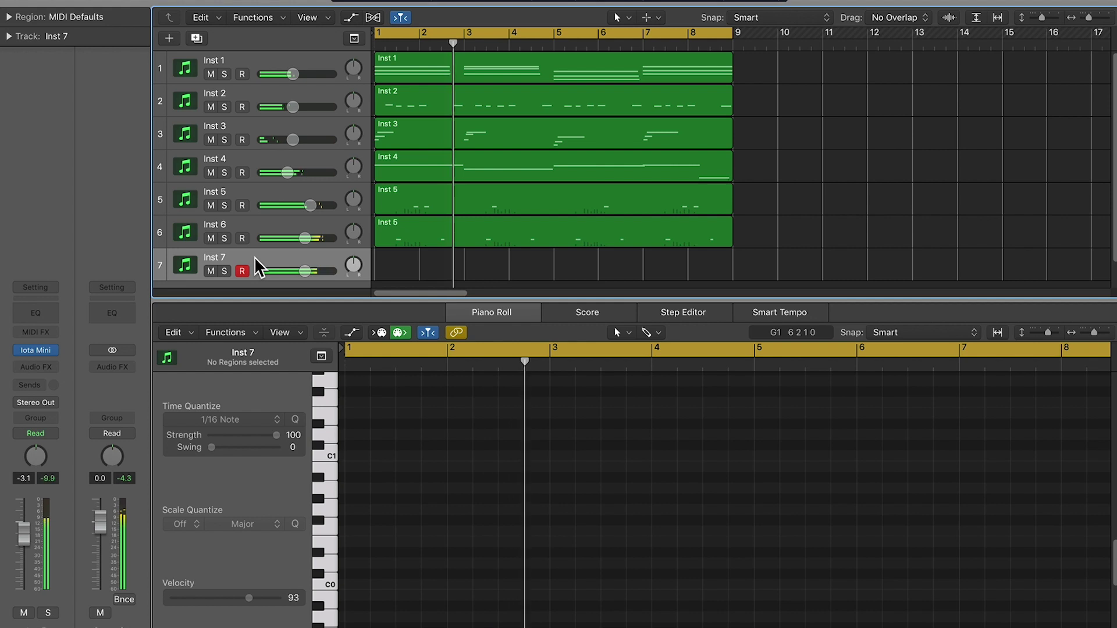
key(shift+r)
key(space)
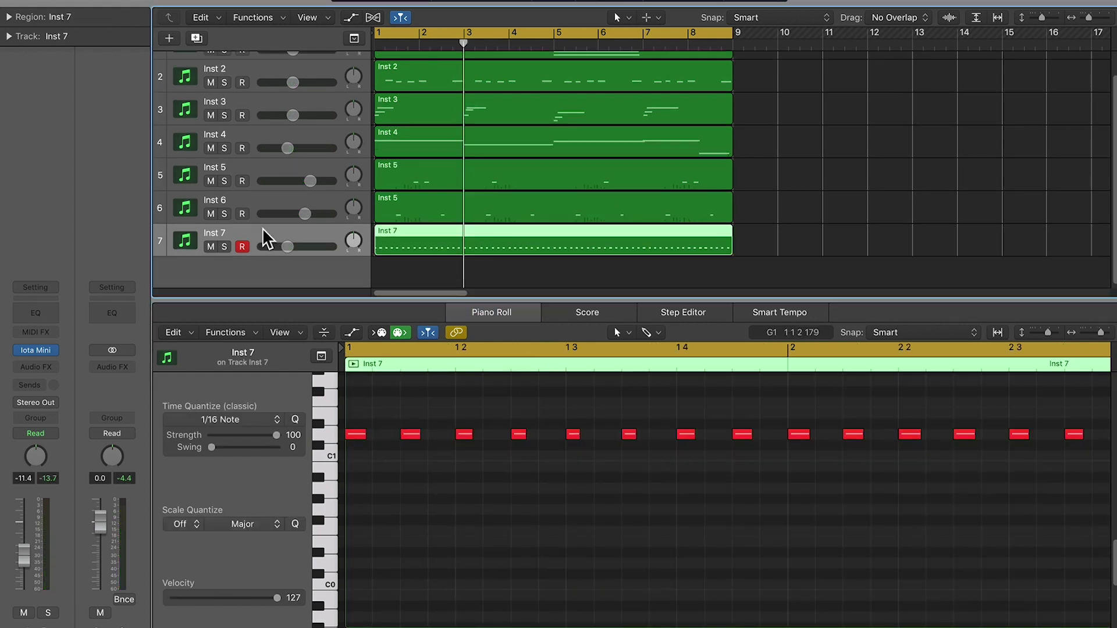
- On a duplicate of the Inst 7 track, load Trap Drum Kit 02 in Iota Mini and audition its CH pad
key(super+d)
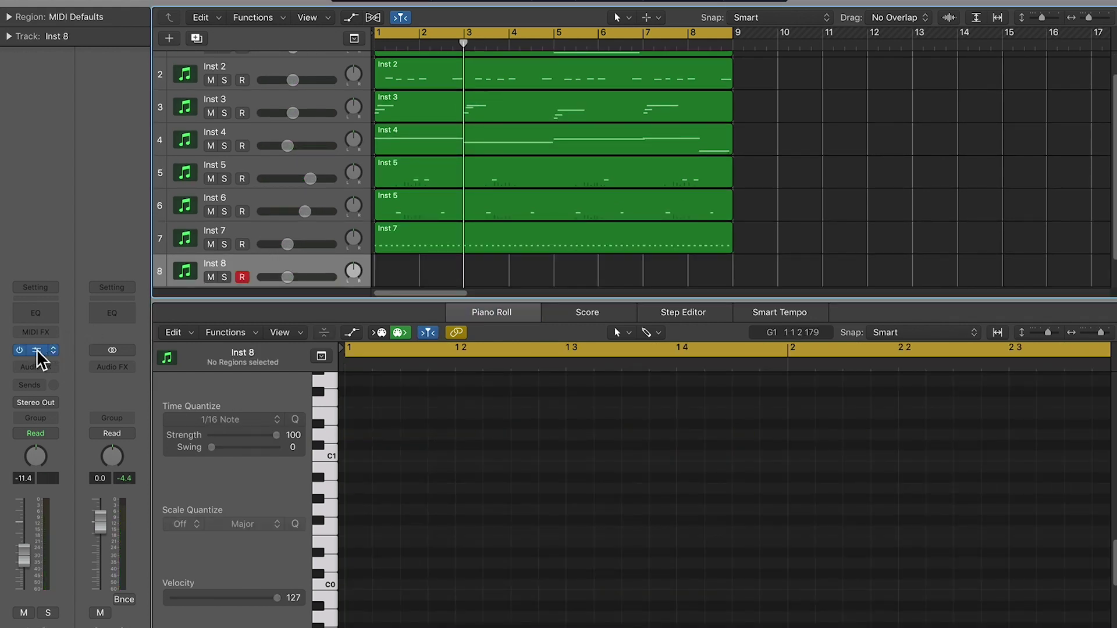
click(36, 350)
drag(25, 87, 526, 137)
key(space)
click(878, 109)
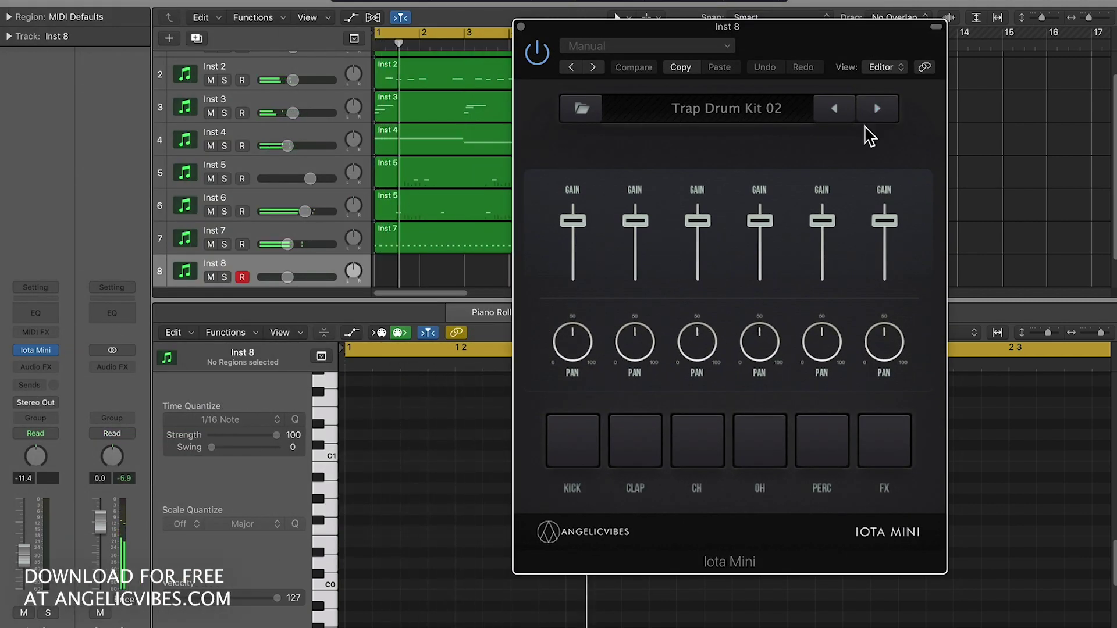
click(709, 425)
- Add an Arpeggiator MIDI effect to the Inst 8 track and raise its rate to 1/64 dotted
click(35, 333)
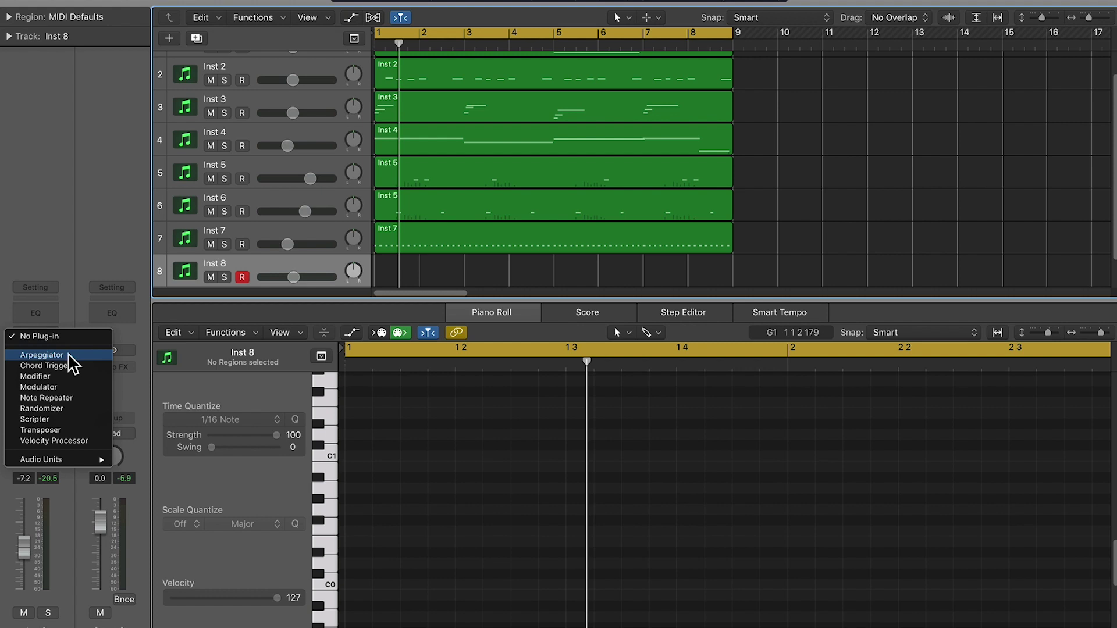
click(41, 355)
click(40, 326)
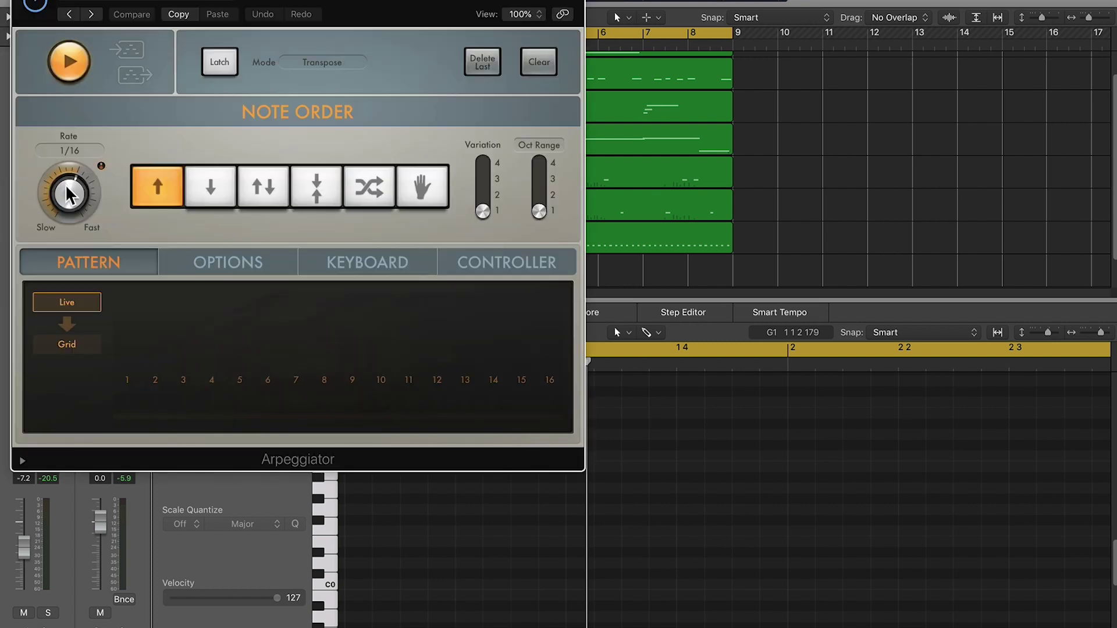
drag(73, 193, 70, 172)
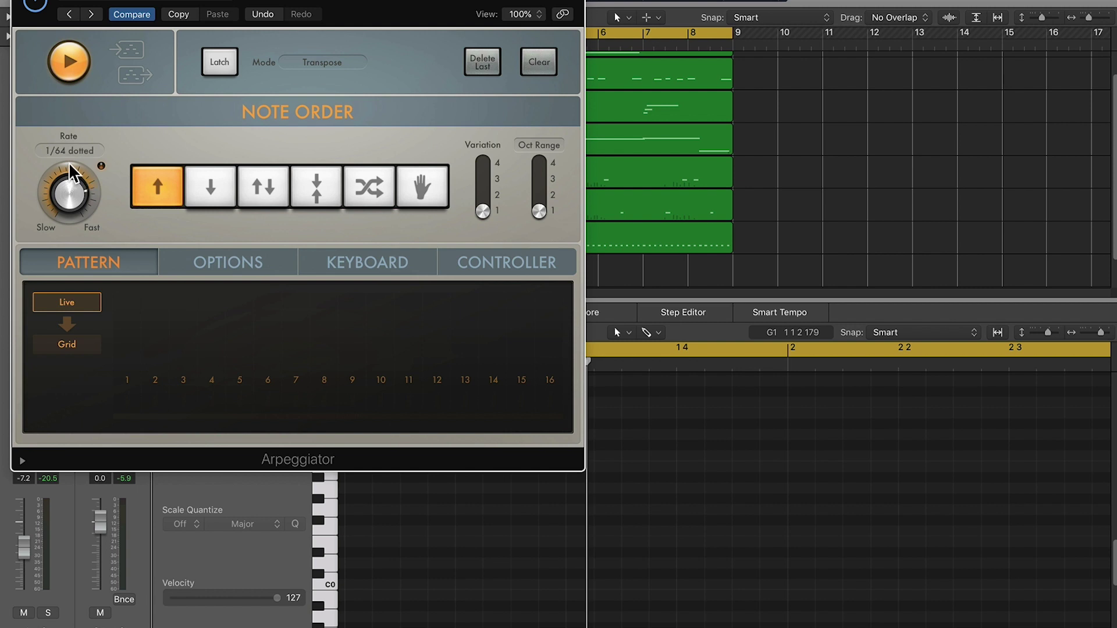
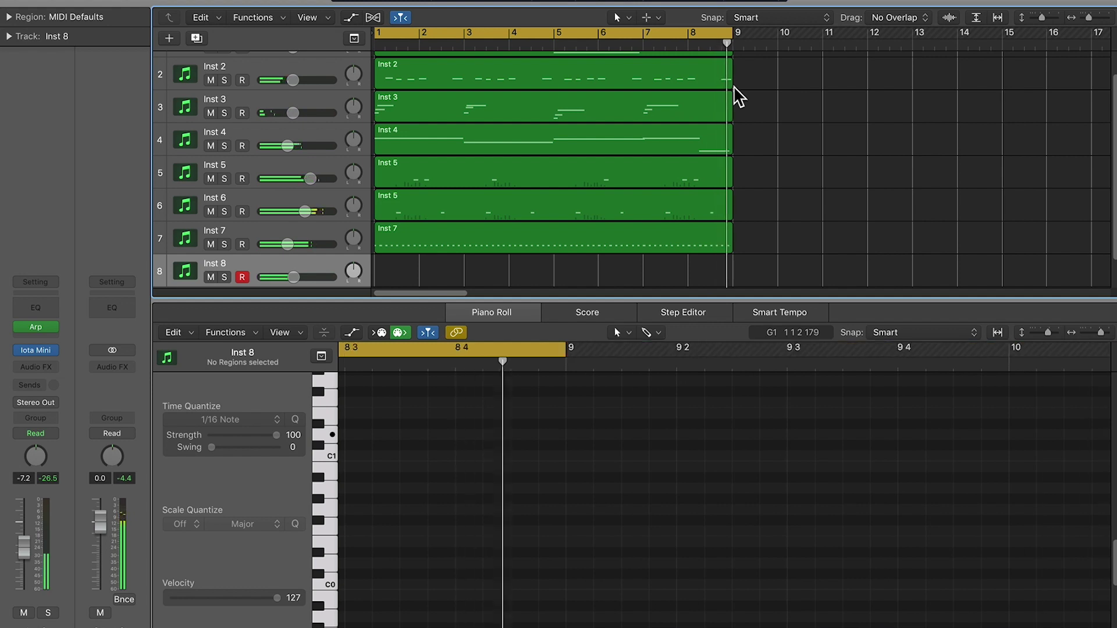
- Capture the part played on Inst 8 as a region and select all its notes
key(shift+r)
key(super+a)
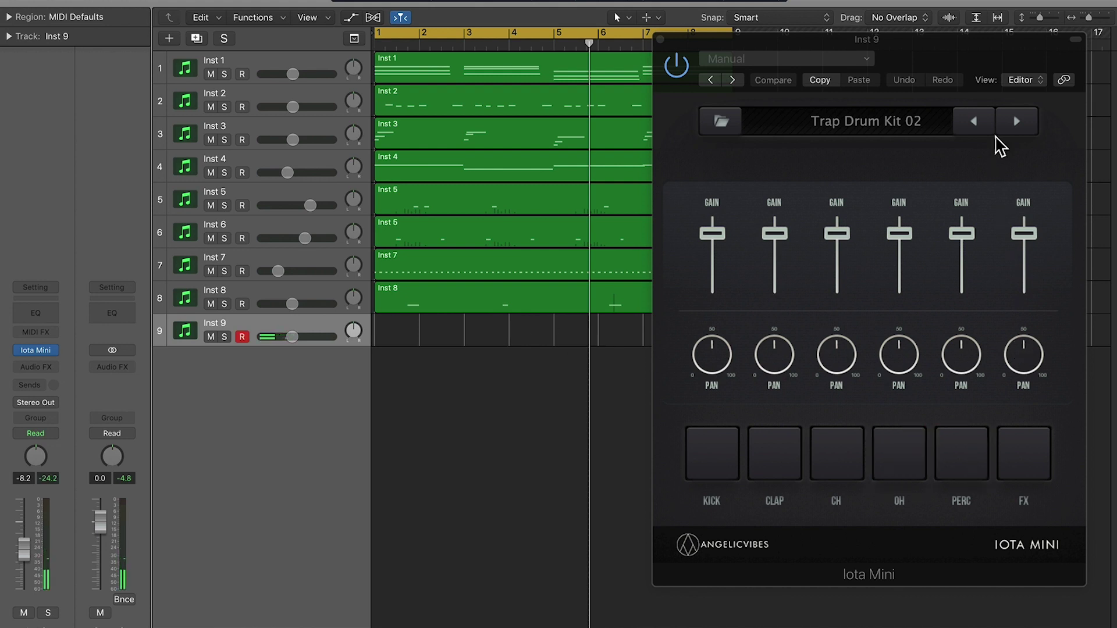
- Load Trap Drum Kit 03 in the Inst 9 track's Iota Mini and close the instrument window
click(1025, 120)
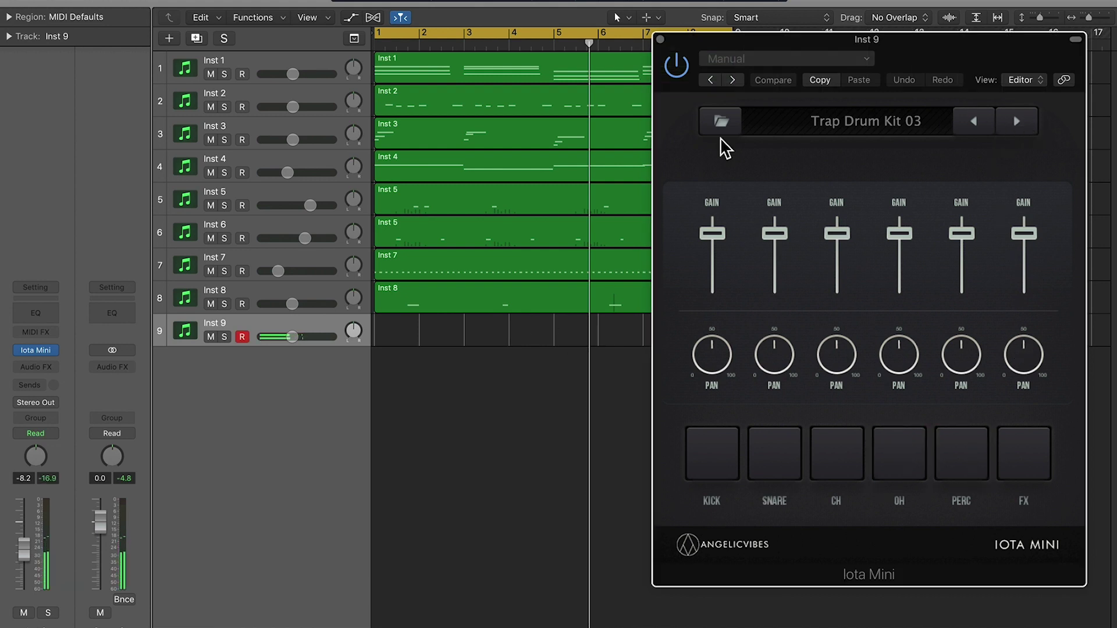
click(660, 39)
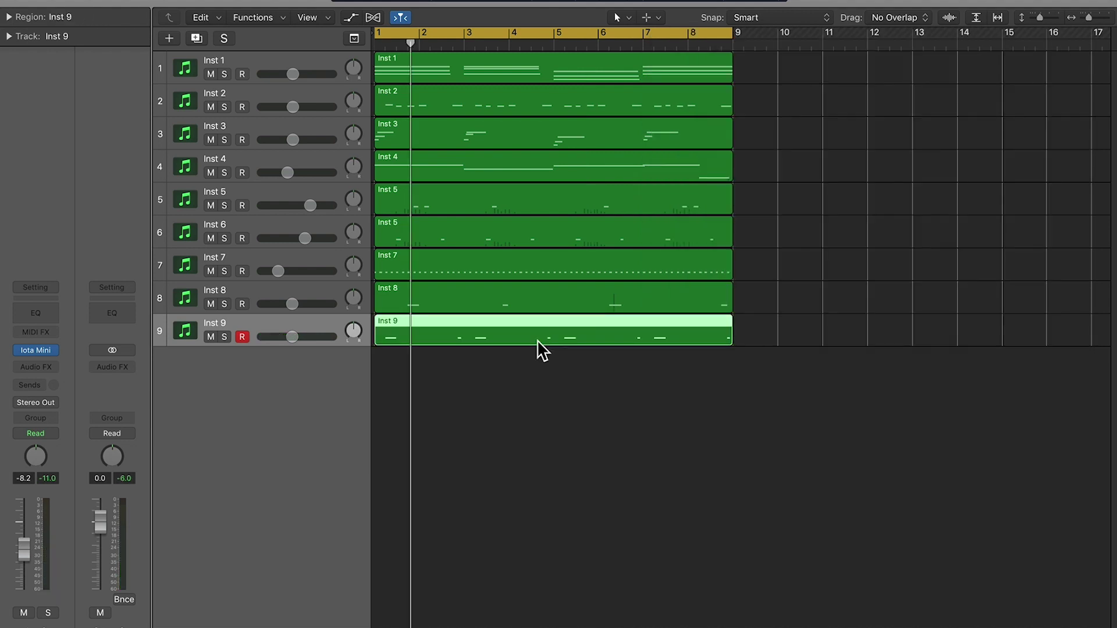
- Play the beat and lower the Inst 9 track volume to -13.2 dB
key(space)
click(620, 407)
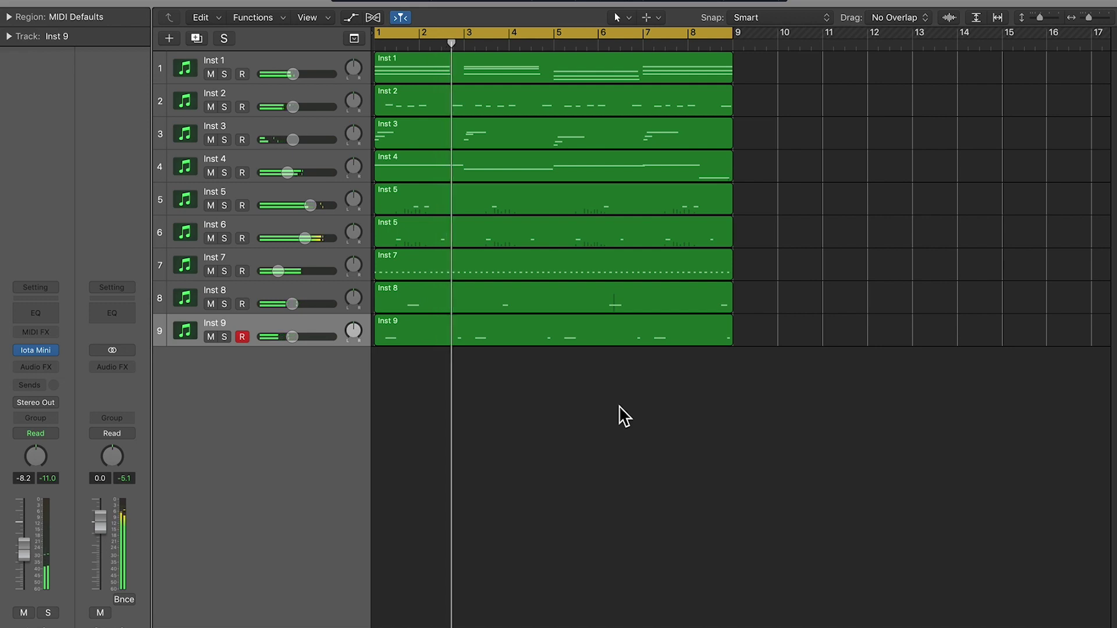
click(251, 319)
drag(297, 343, 284, 336)
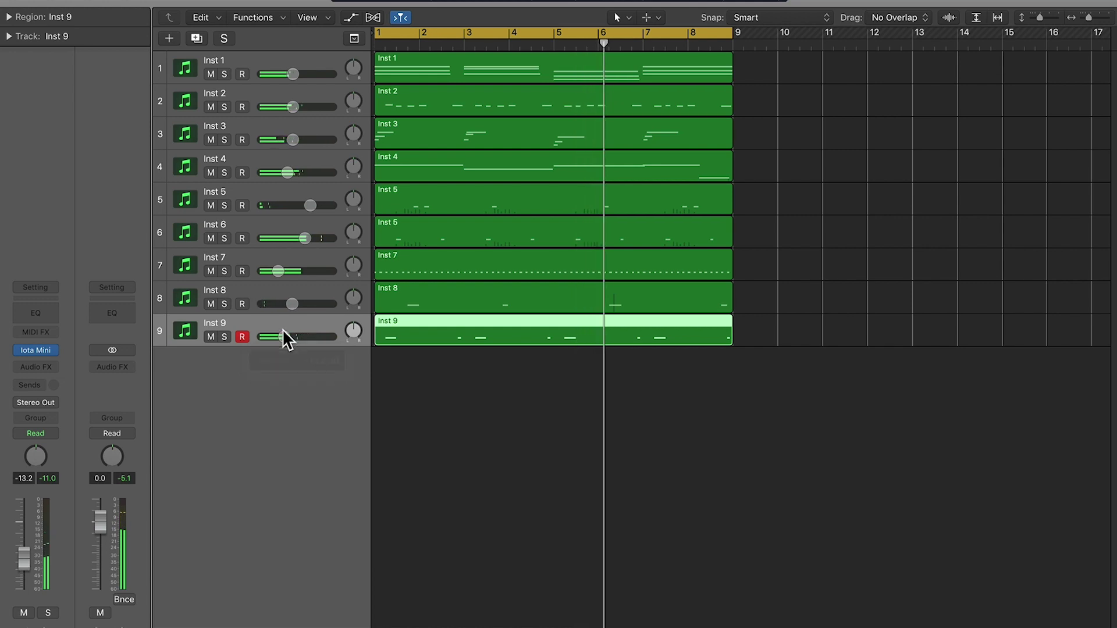
- Duplicate the Inst 9 track, and audition the kick of Trap Drum Kit 01 in the new Inst 10 track's Iota Mini
key(super+d)
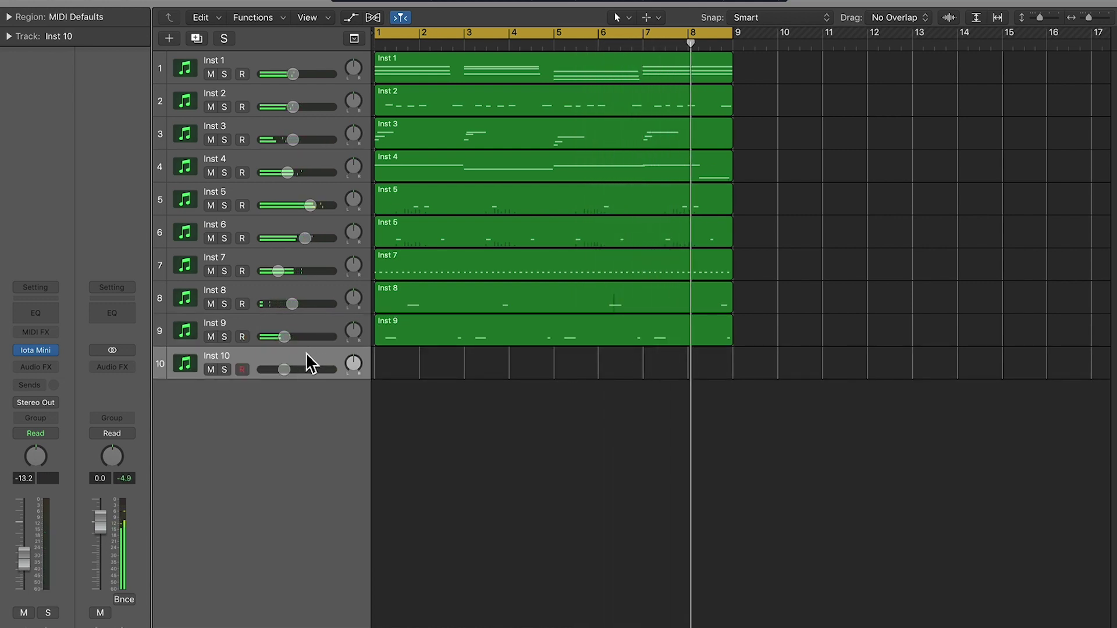
key(space)
click(61, 350)
click(85, 404)
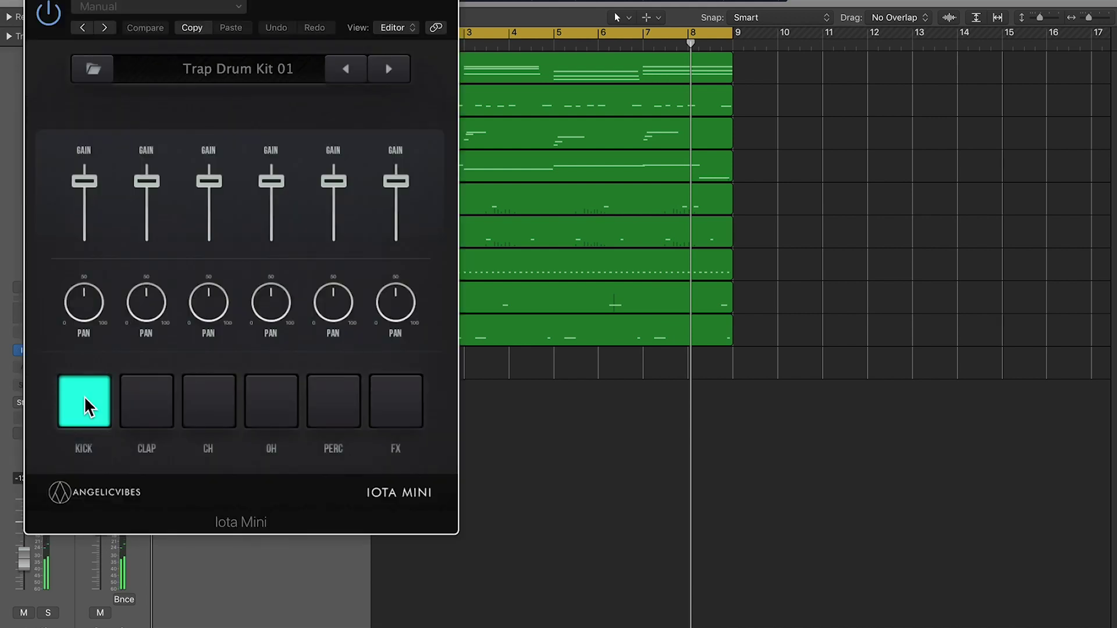
click(87, 399)
click(39, 1)
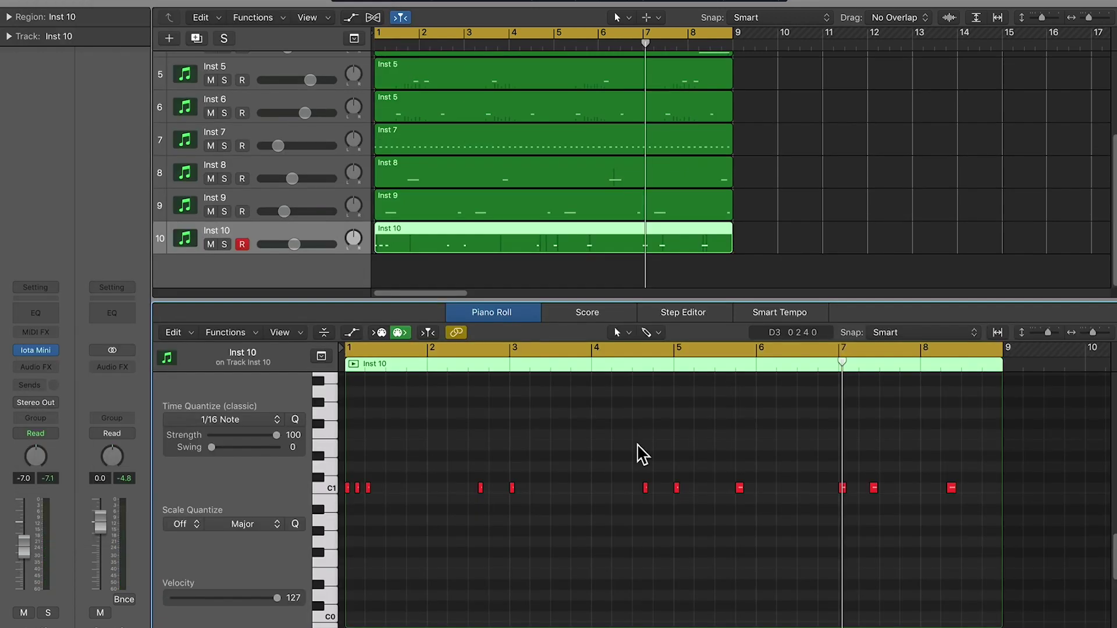
- During playback, shift the last kick in bar 8 of Inst 10 slightly earlier and turn it into two consecutive short hits
key(space)
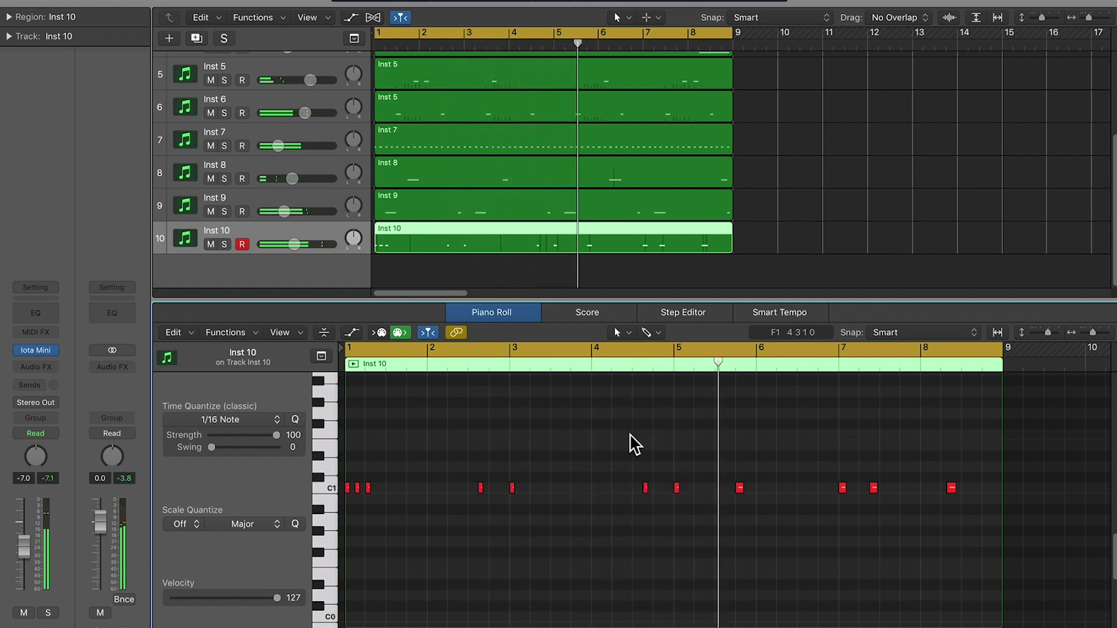
scroll(772, 446, up, 5)
scroll(773, 447, down, 2)
scroll(772, 446, right, 2)
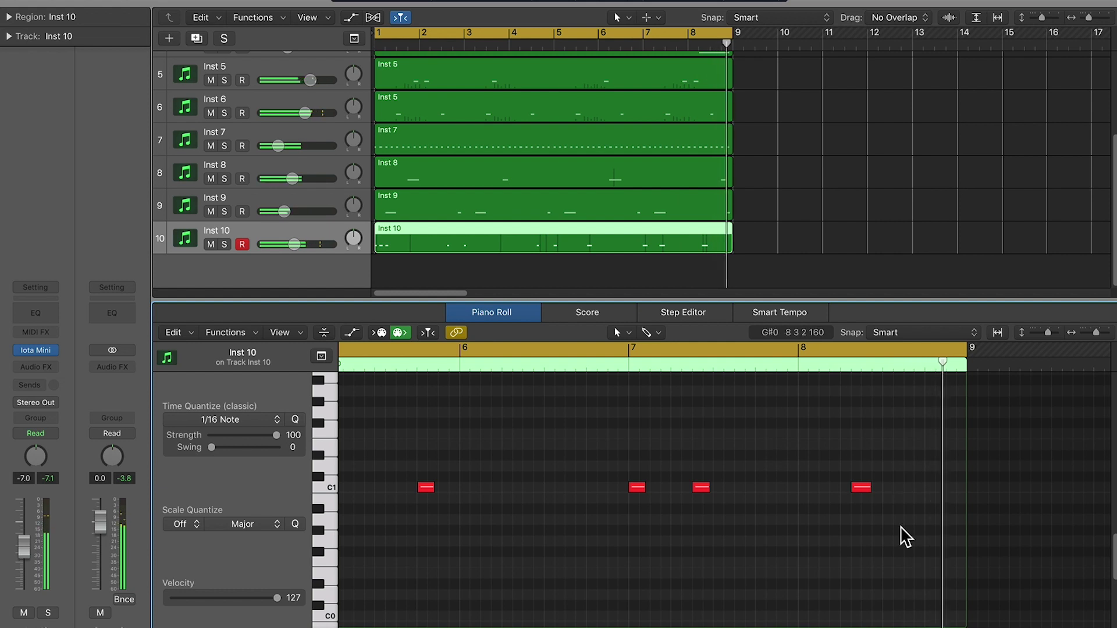
drag(860, 491, 850, 491)
double_click(799, 370)
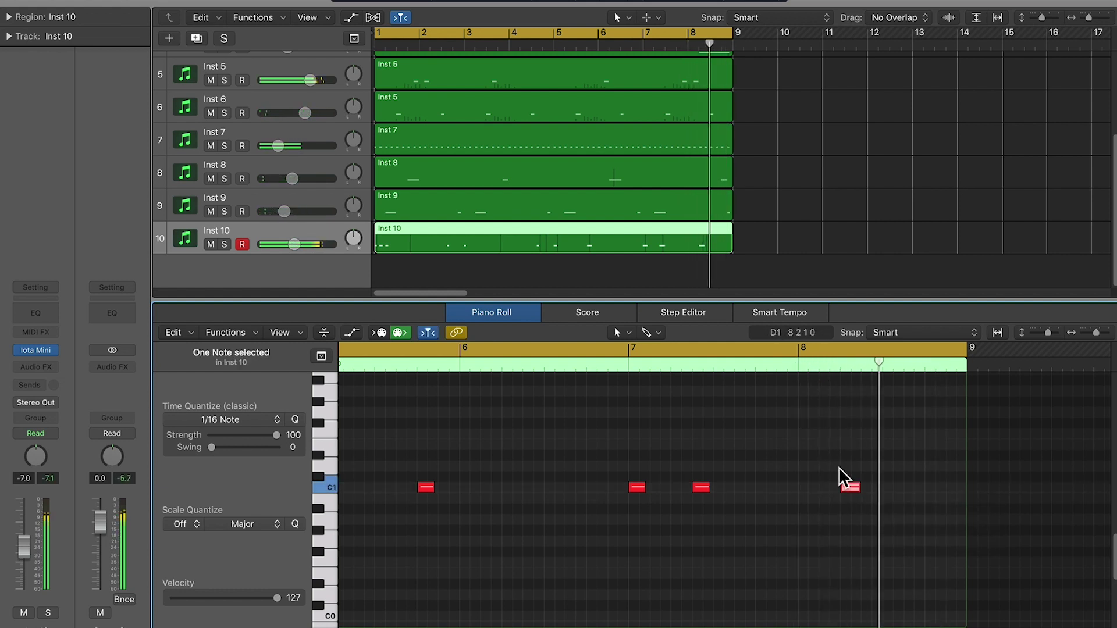
drag(853, 494, 857, 490)
click(800, 367)
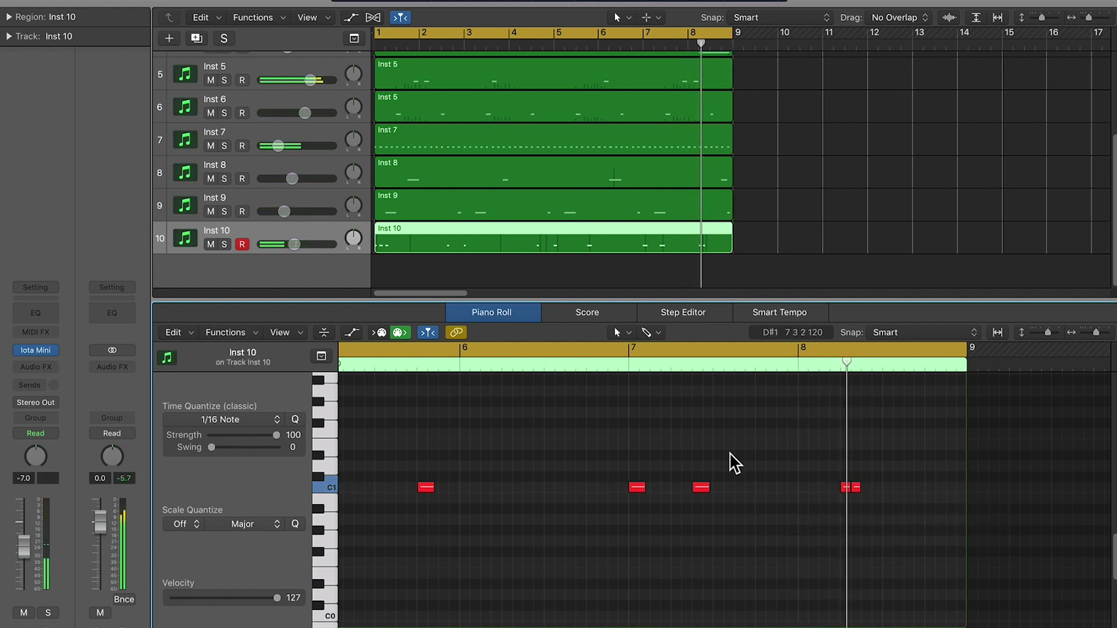
- Move the Inst 10 kick region to bar 9 and extend the cycle range to bar 17
drag(443, 364, 797, 366)
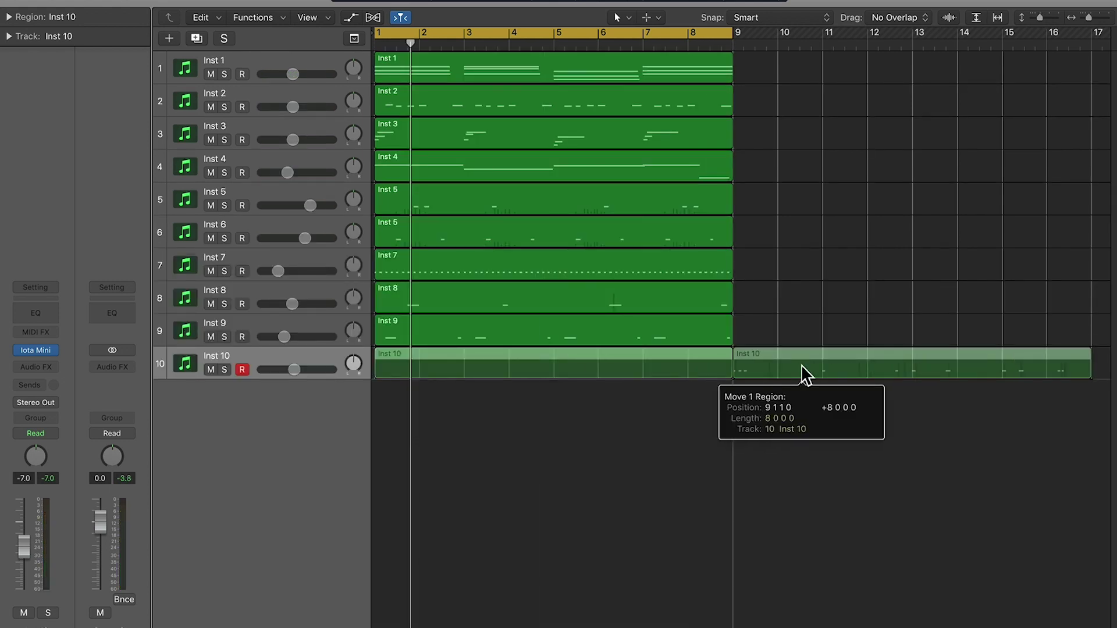
click(861, 301)
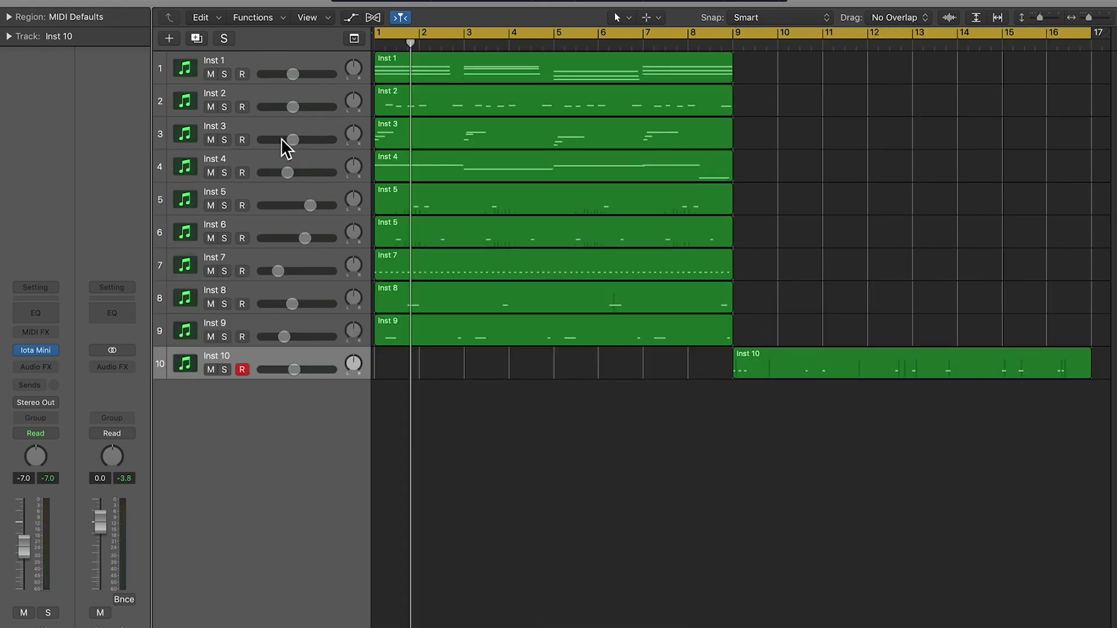
- Move the Inst 4 track below Inst 10, and play the 808 – Beefy sound of Inst 11 unsoloed with the full beat
drag(248, 173, 247, 388)
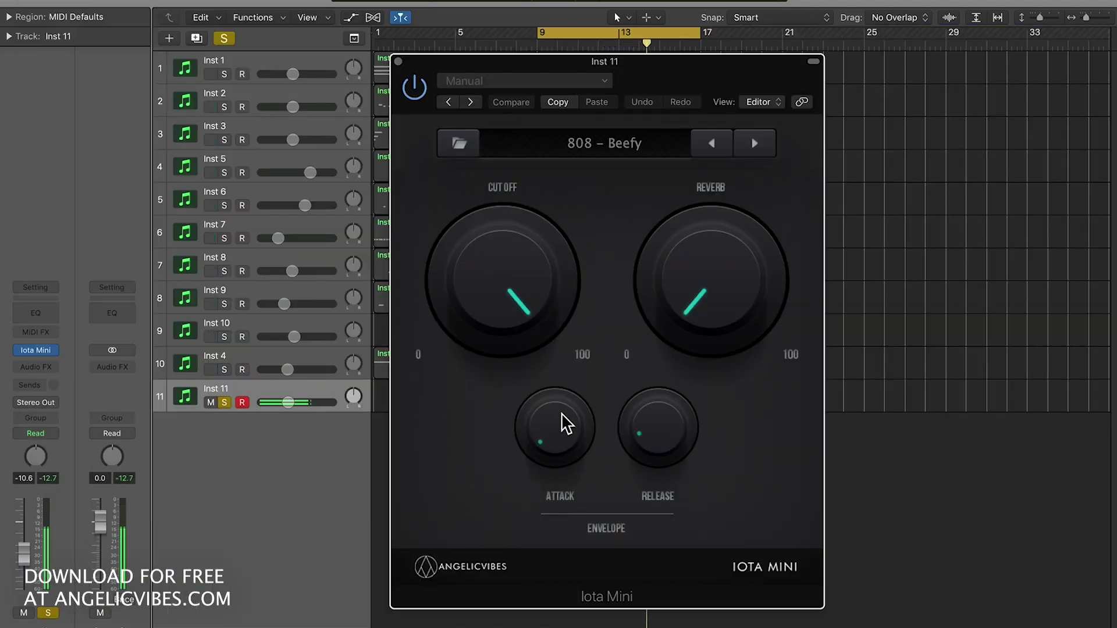
click(223, 402)
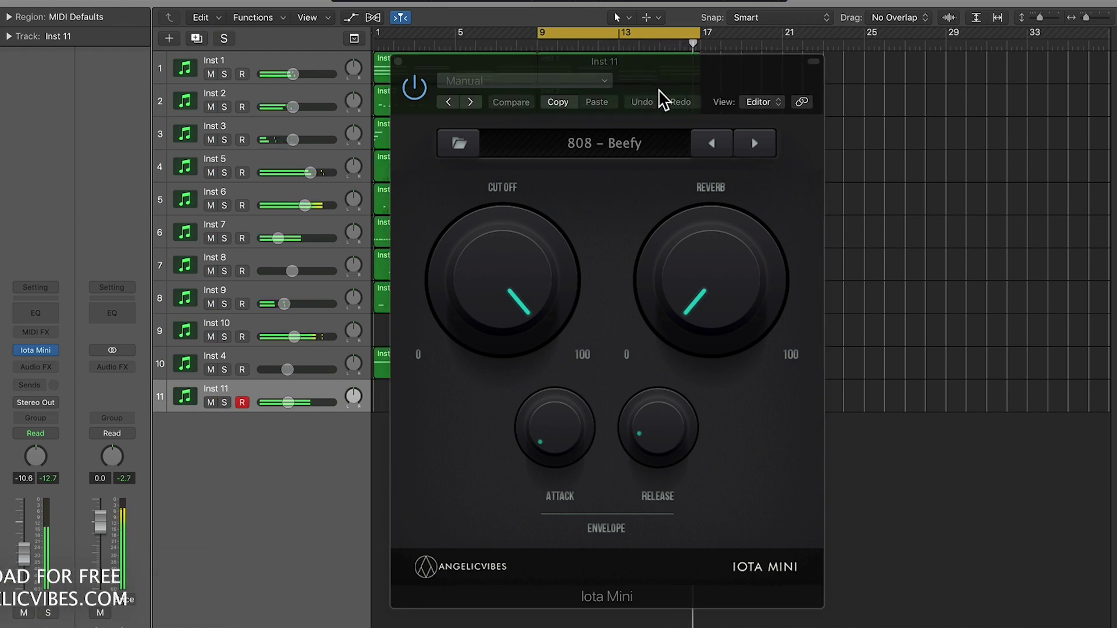
click(398, 61)
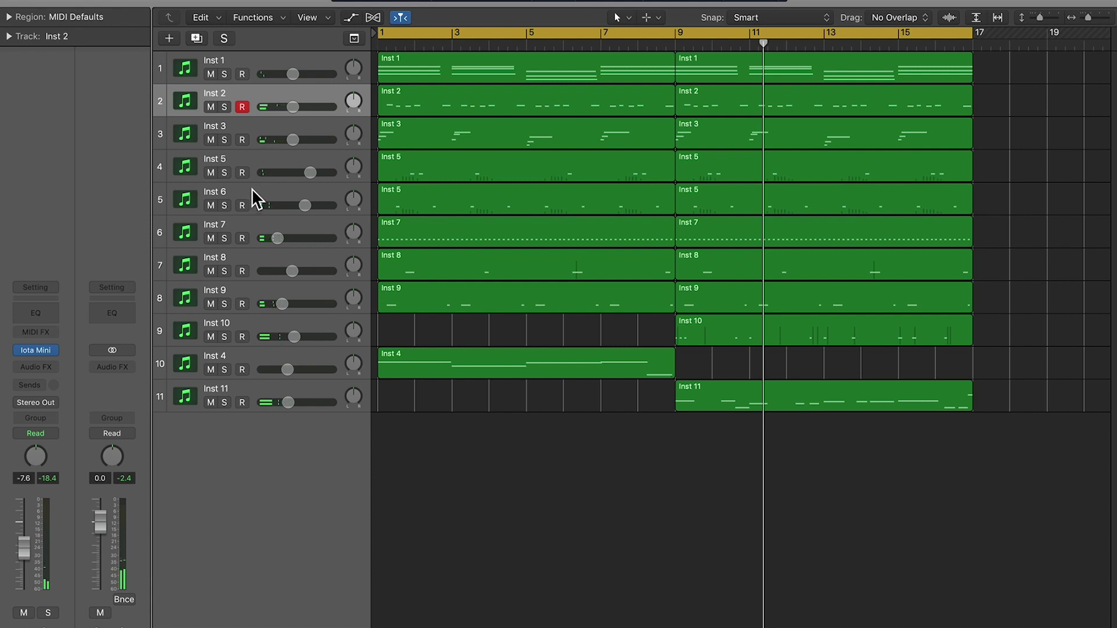
- Duplicate the Inst 6 track and open the Iota Mini instrument on the new Inst 12 track
click(252, 187)
key(super+d)
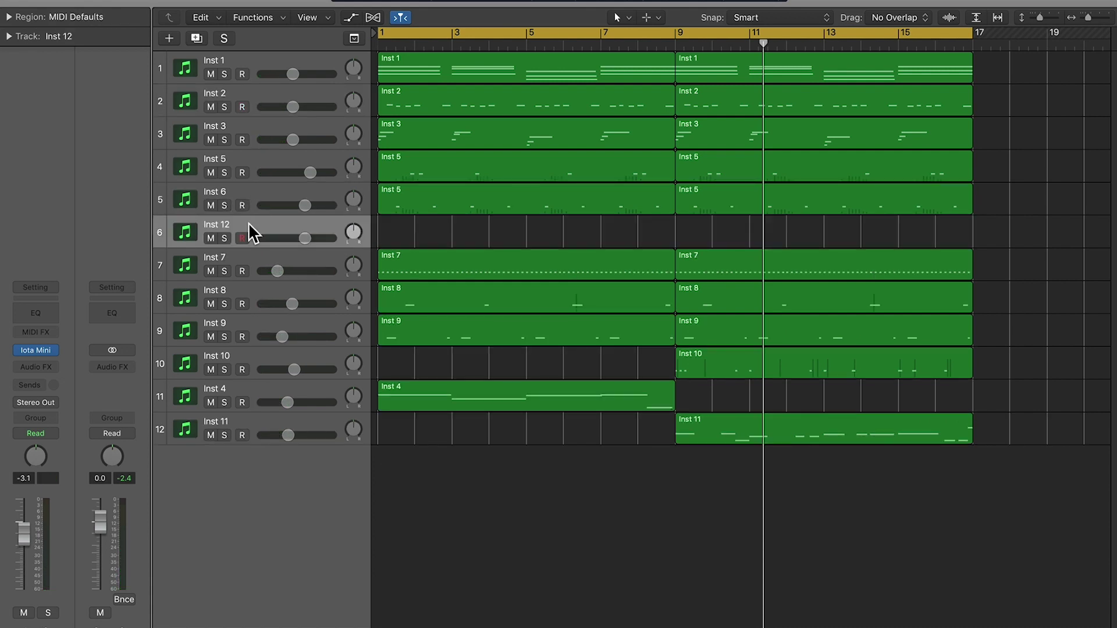
click(37, 351)
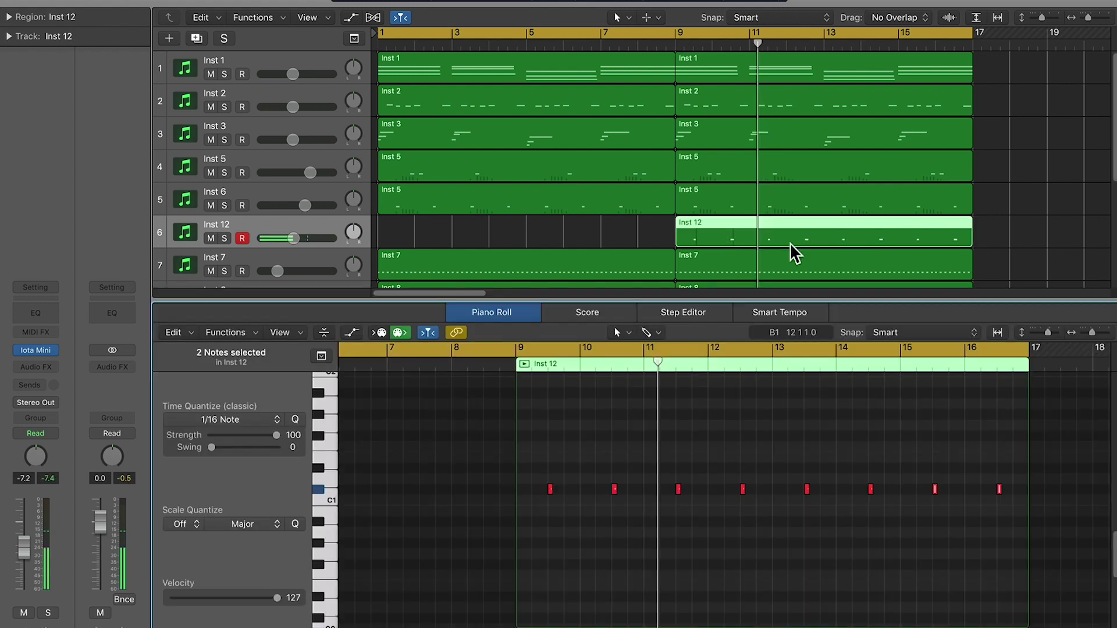
- Play the arrangement without the Piano Roll, and set the Inst 12 volume to -9.0 dB and Inst 6 to -4.0 dB
key(space)
click(1037, 222)
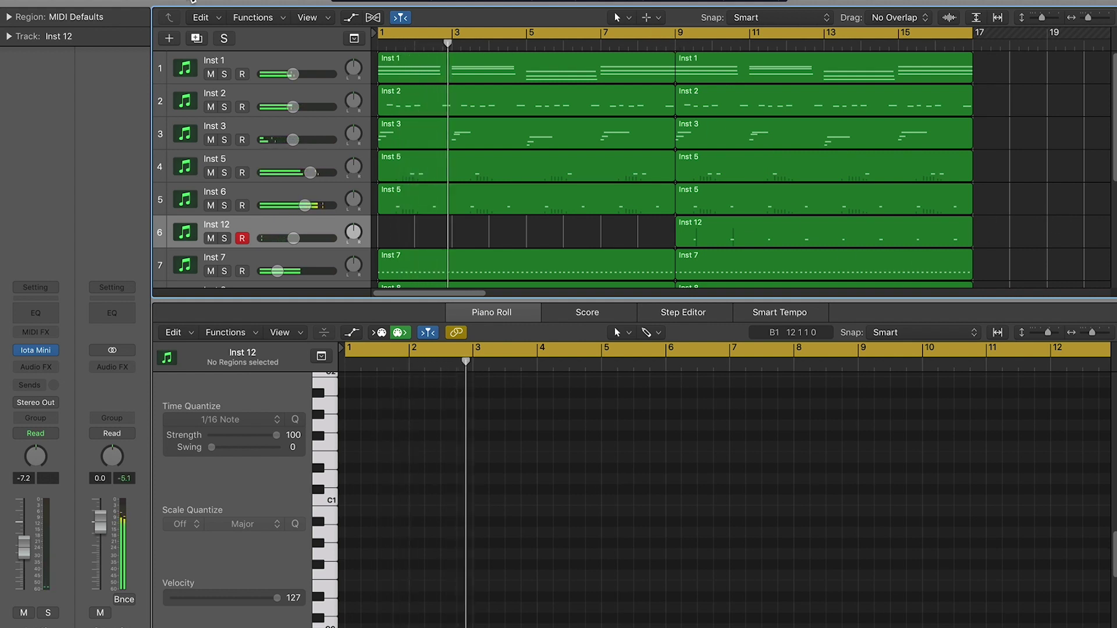
key(p)
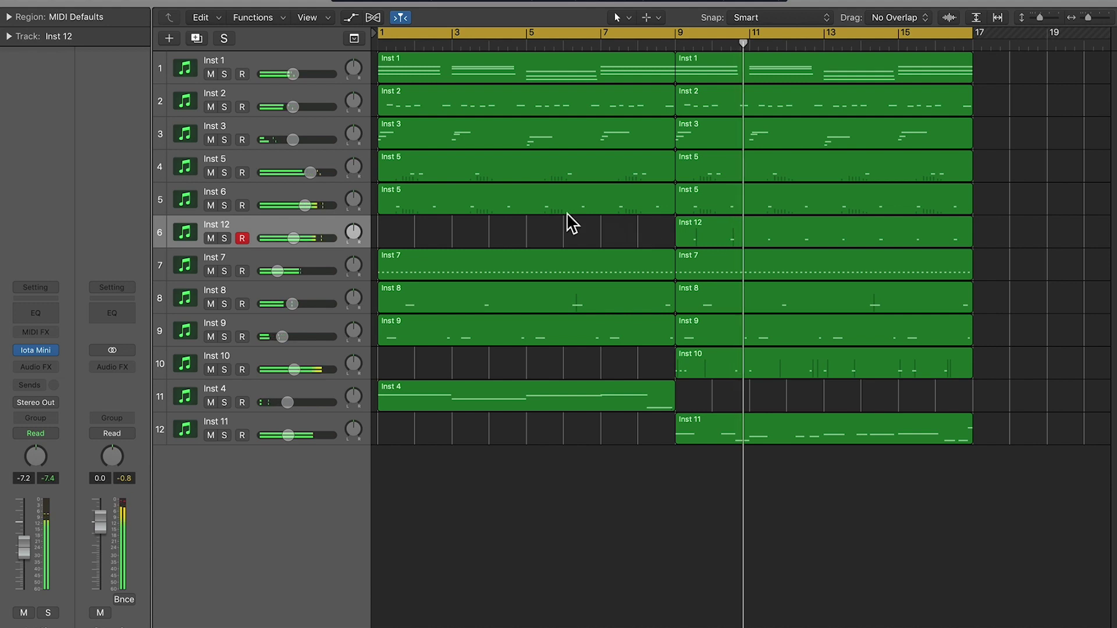
drag(302, 243, 296, 243)
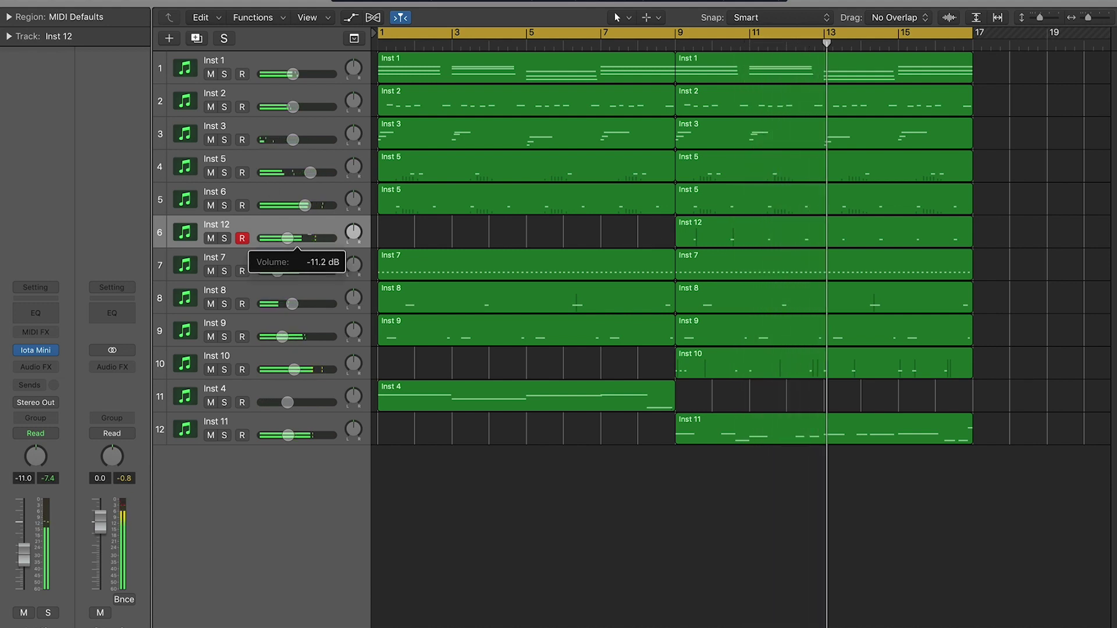
drag(302, 238, 302, 205)
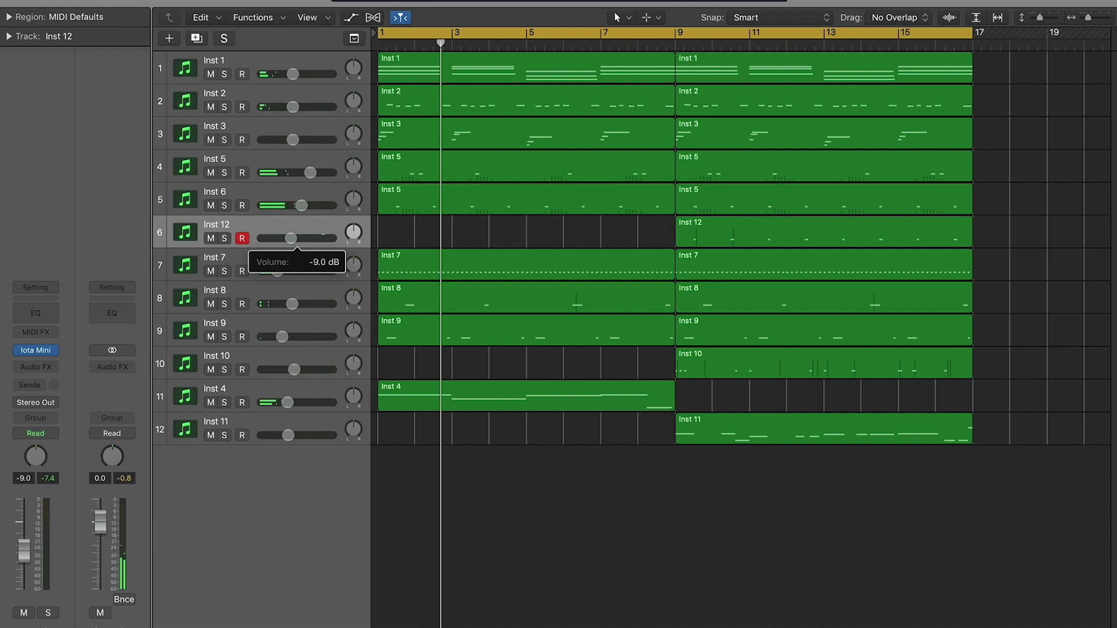
click(250, 187)
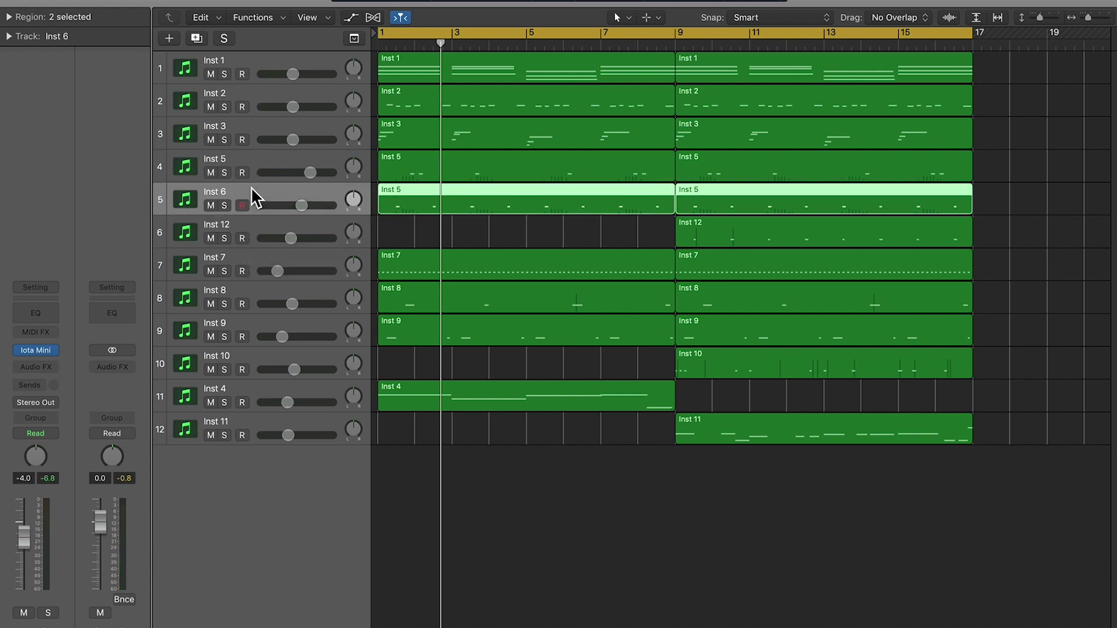
click(256, 224)
click(259, 185)
click(505, 232)
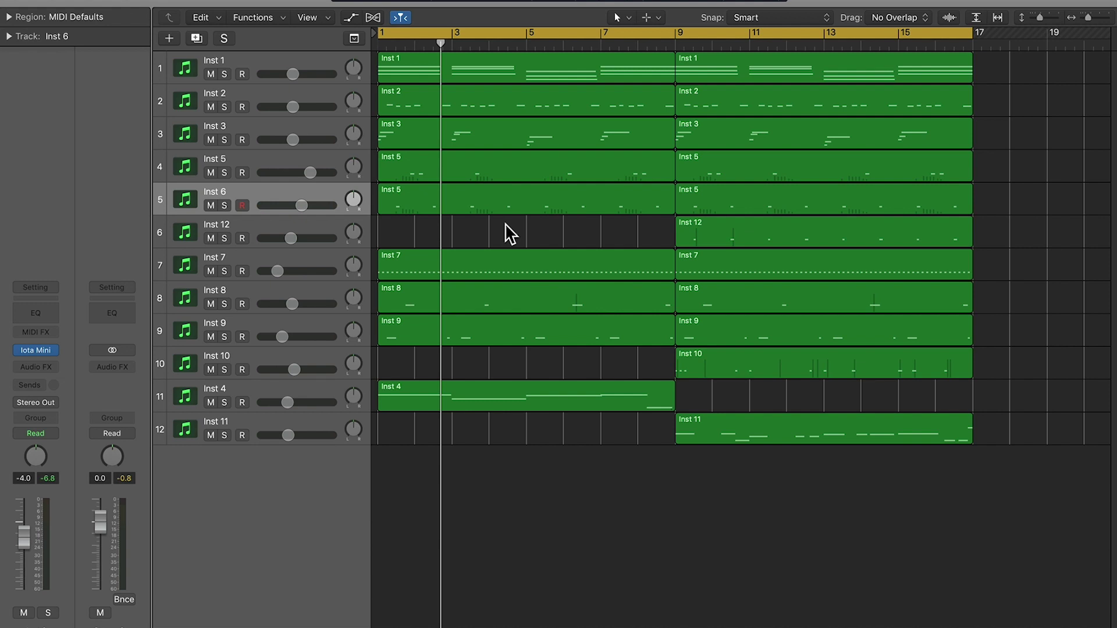
- Insert the Max1 plug-in in stereo on the Stereo Out channel
click(113, 366)
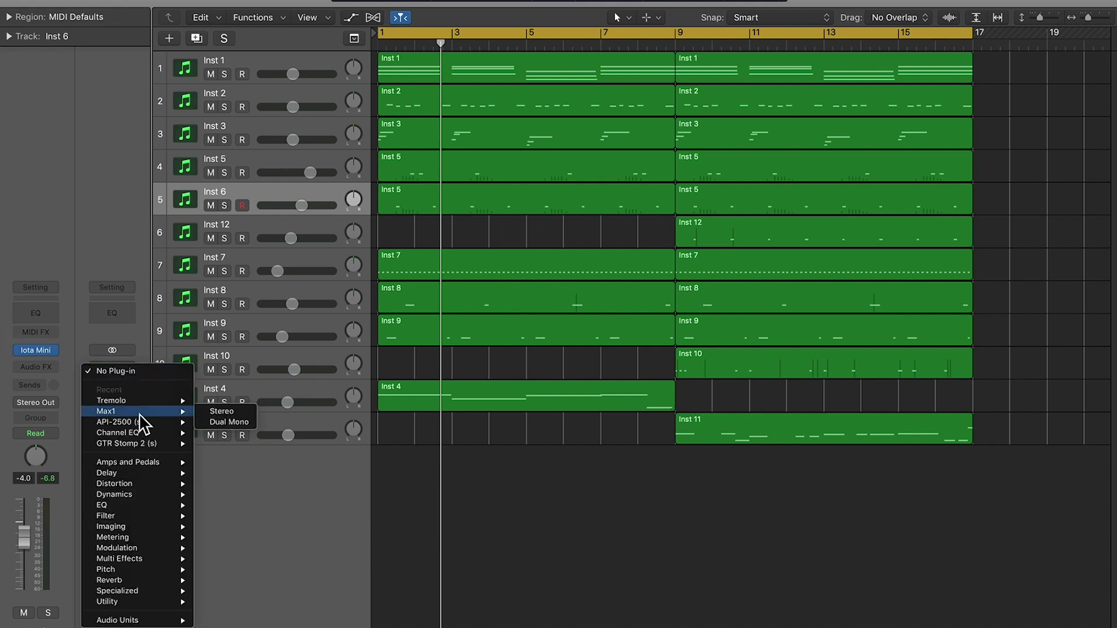
click(210, 411)
key(super+Right)
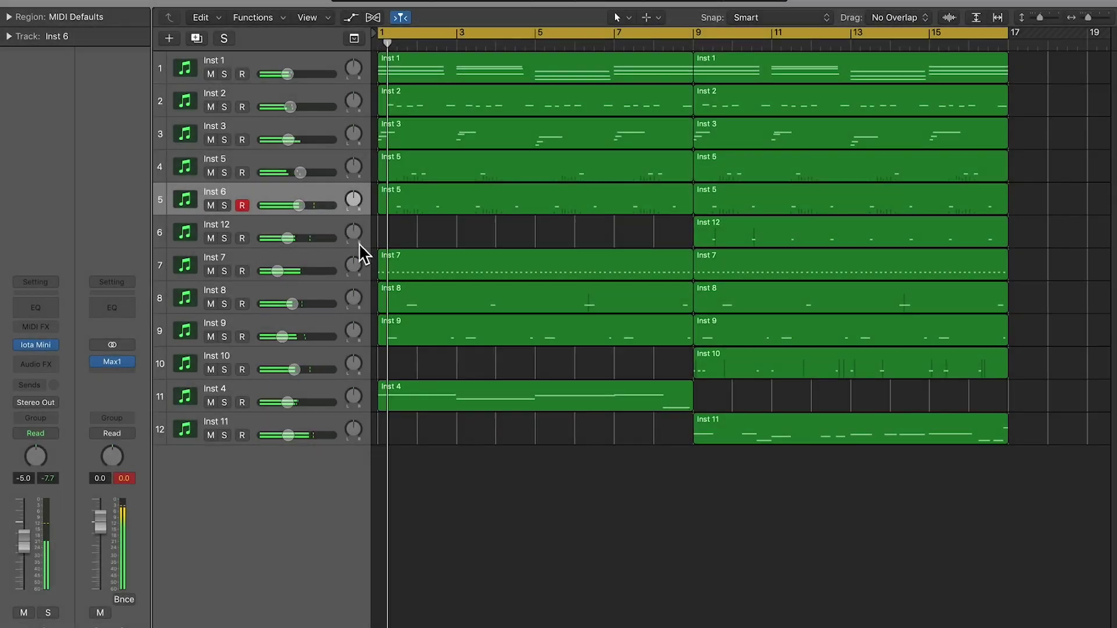
- During playback, lower the Inst 7 volume to -21.5 dB and slightly reduce the Inst 8 and Inst 9 volumes
drag(315, 267, 290, 330)
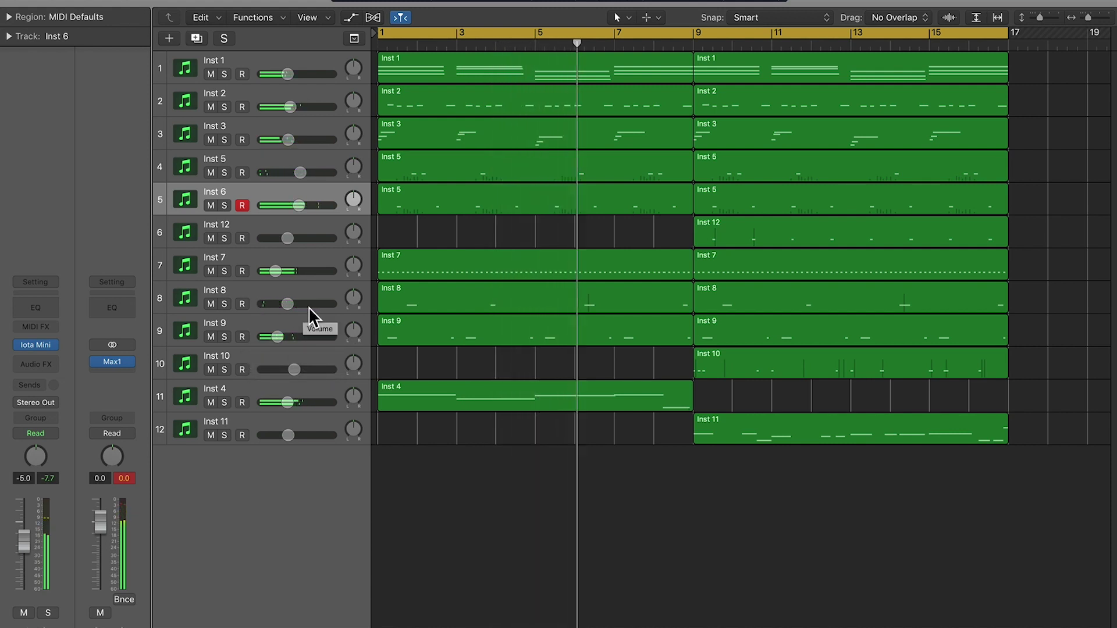
drag(317, 269, 316, 270)
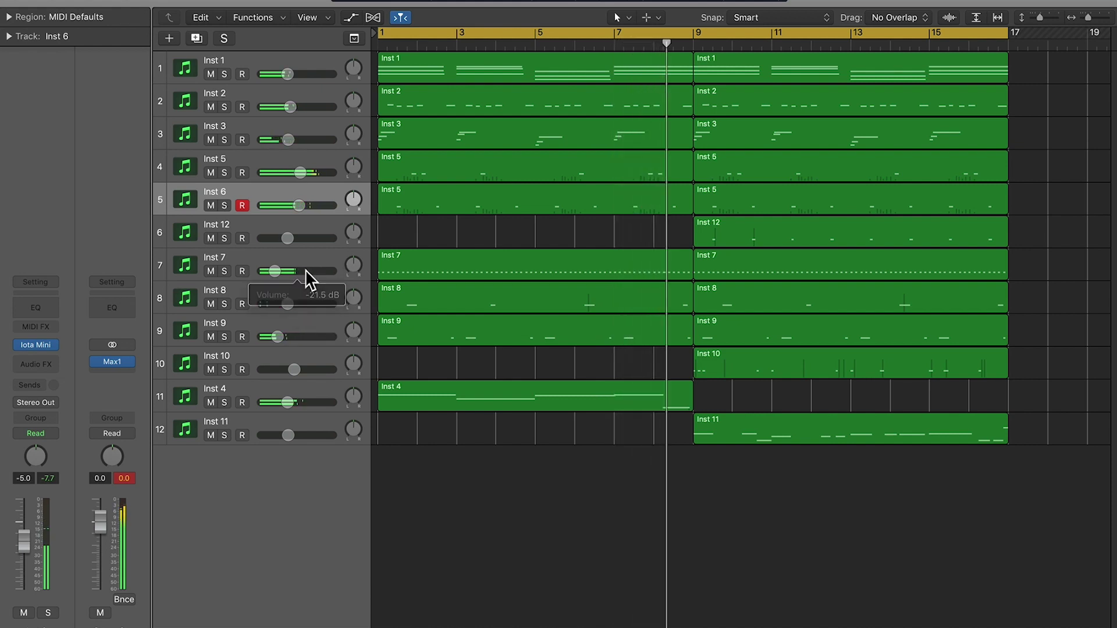